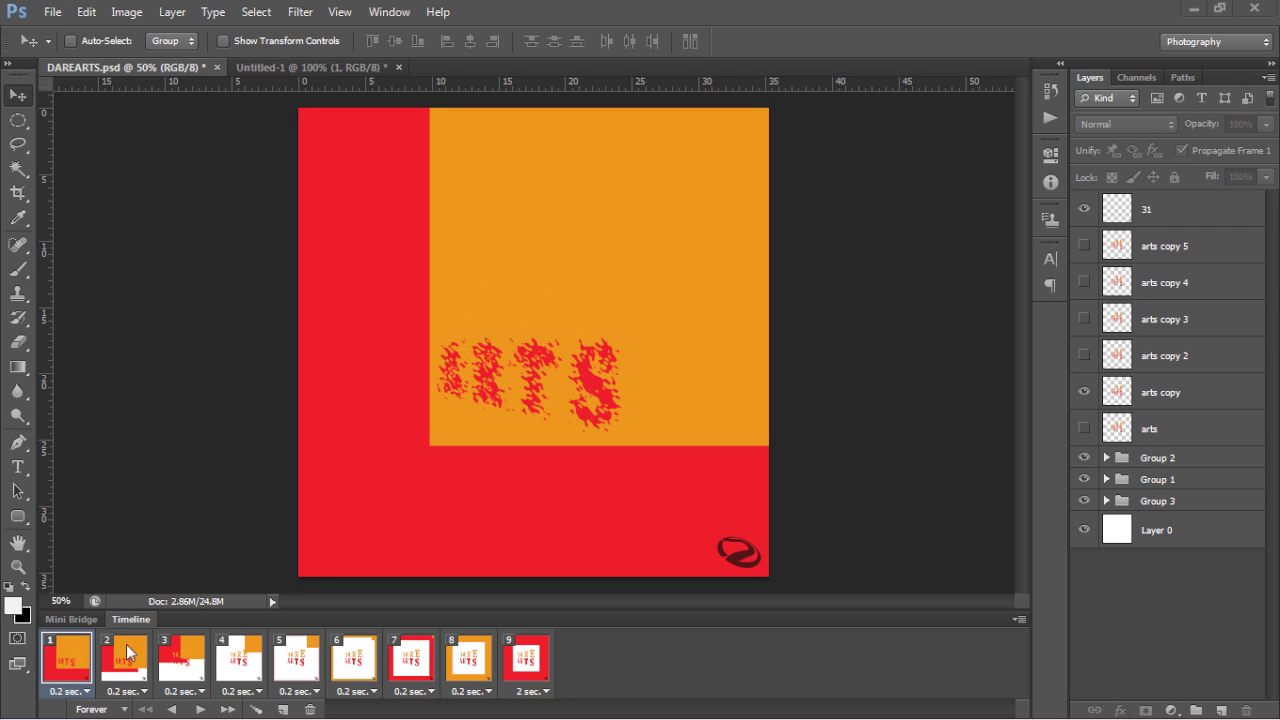
Preview and stop the animation, then switch to the Untitled-1 logo document, undoing a logo move
{"action": "left_click", "coordinate": [204, 710]}
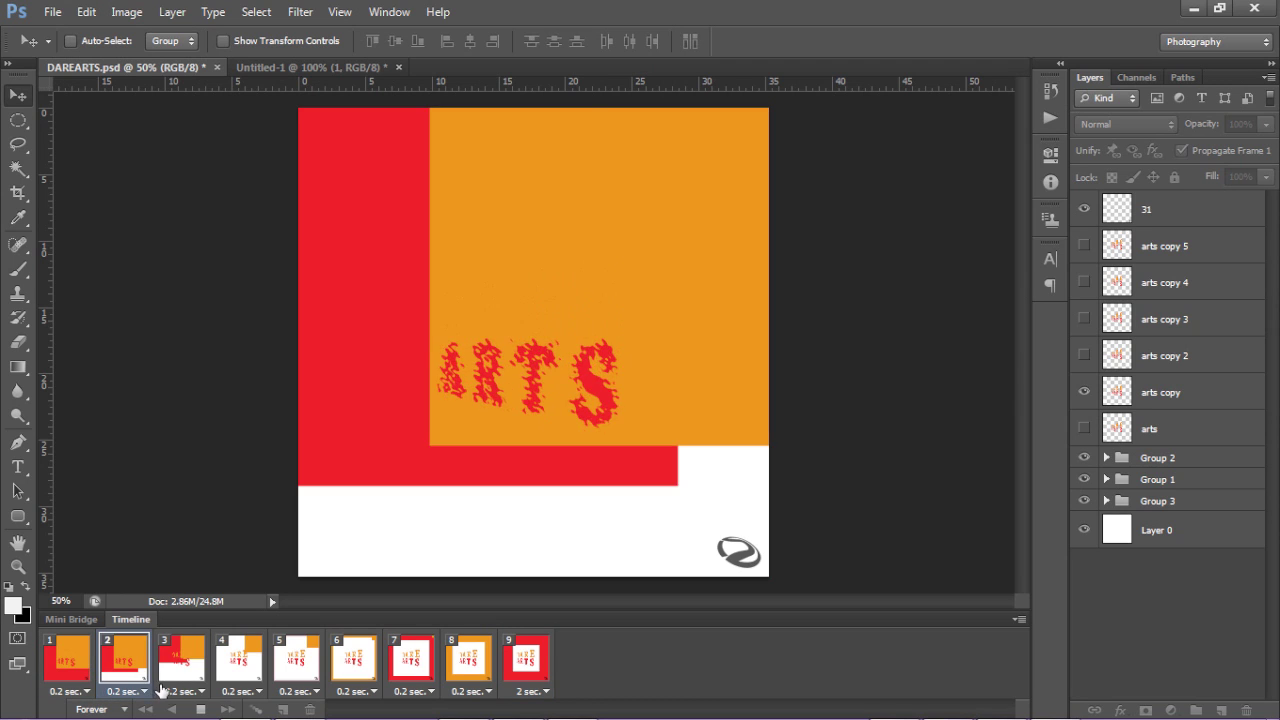
{"action": "left_click", "coordinate": [200, 709]}
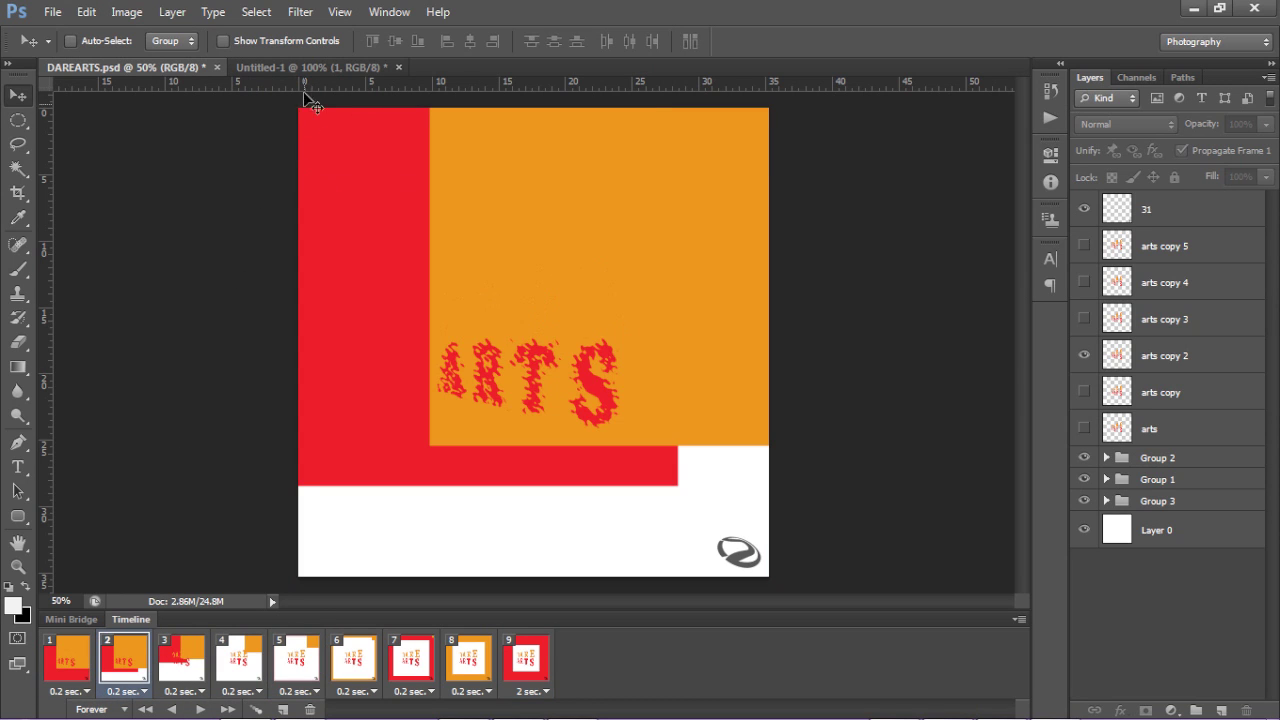
{"action": "left_click", "coordinate": [303, 68]}
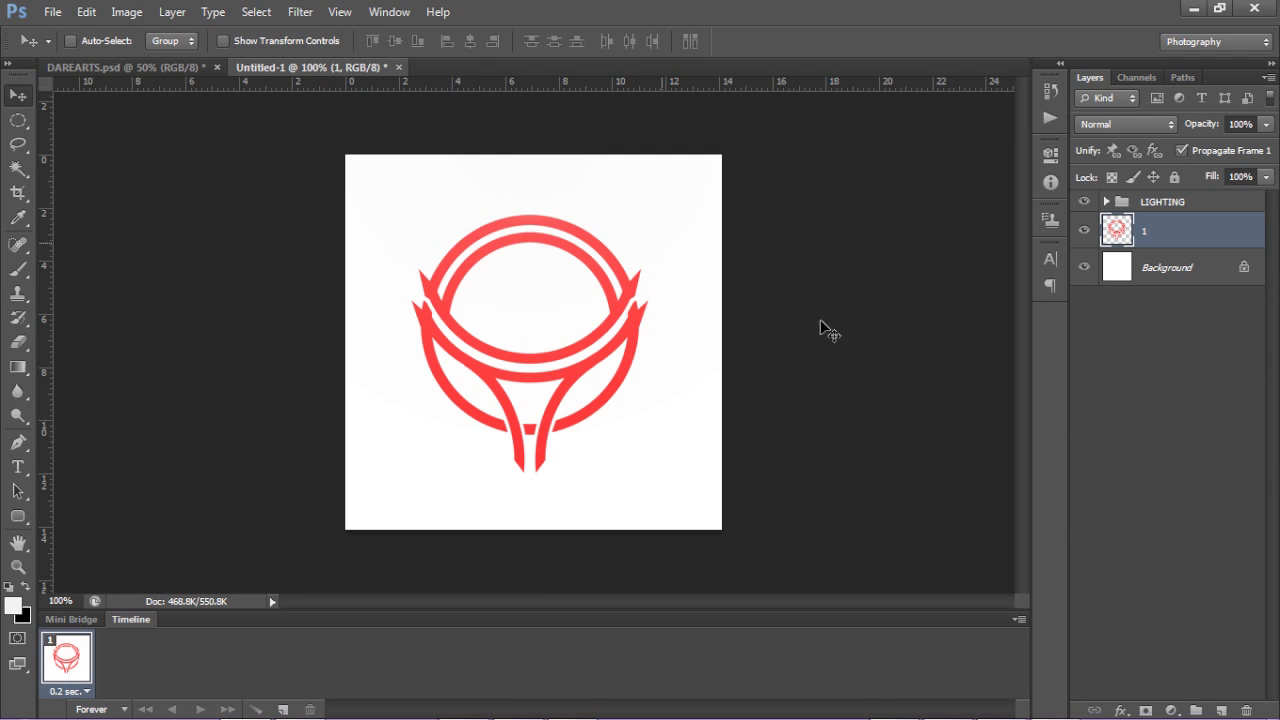
{"action": "left_click_drag", "start_coordinate": [646, 298], "coordinate": [575, 391]}
{"action": "key", "text": "ctrl+z"}
Dismiss the Edit > Transform menu unused, then duplicate the animation frame twice
{"action": "left_click", "coordinate": [86, 12]}
{"action": "mouse_move", "coordinate": [141, 378]}
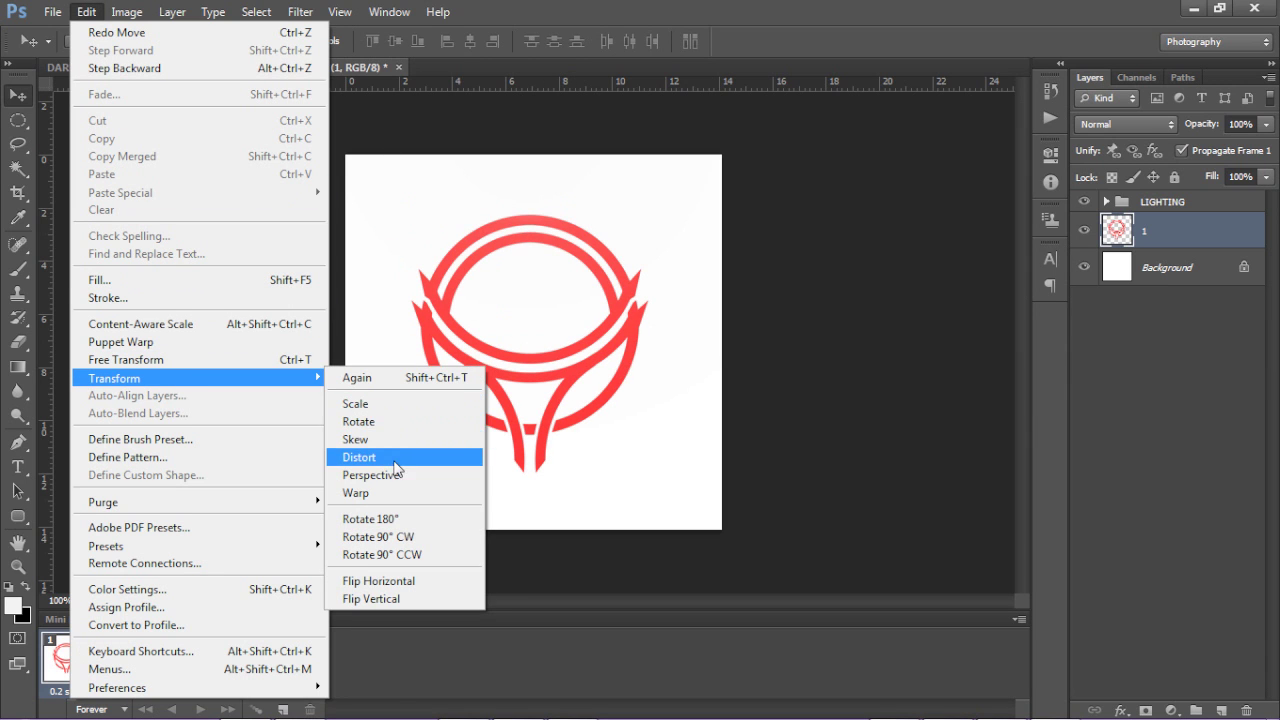
{"action": "left_click", "coordinate": [590, 295]}
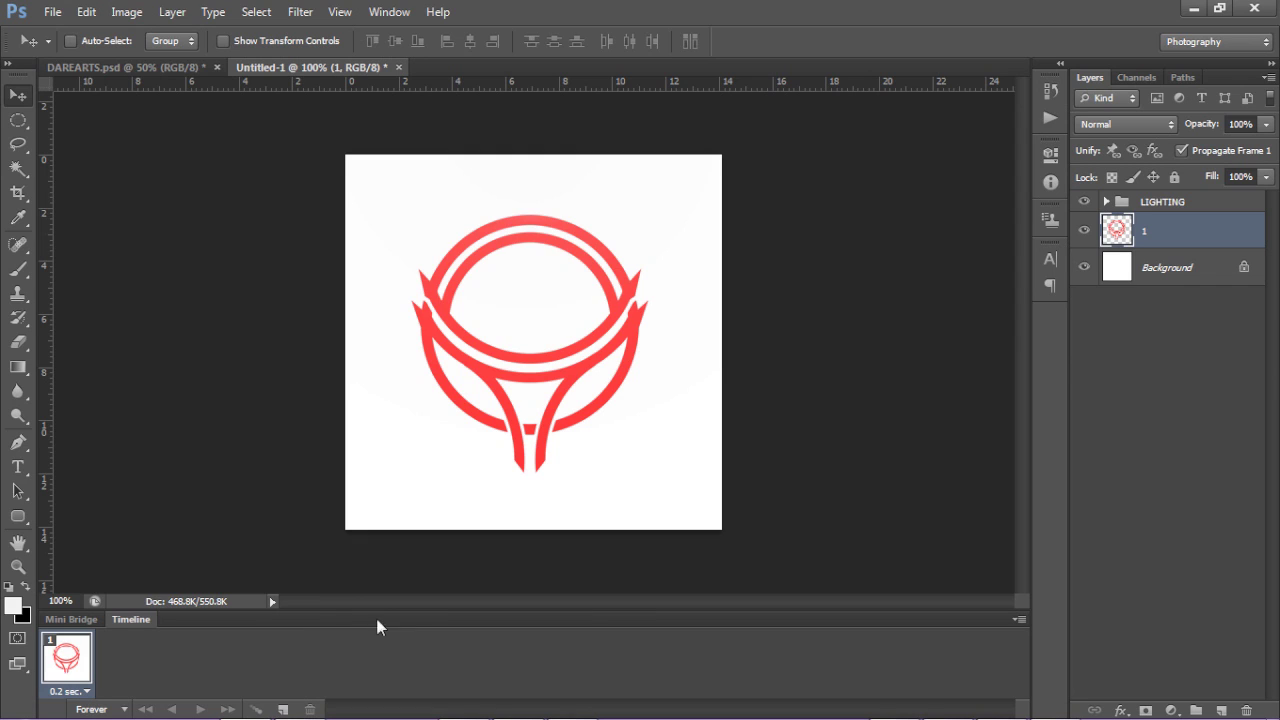
{"action": "left_click", "coordinate": [280, 708]}
{"action": "left_click", "coordinate": [280, 708]}
{"action": "left_click", "coordinate": [280, 708]}
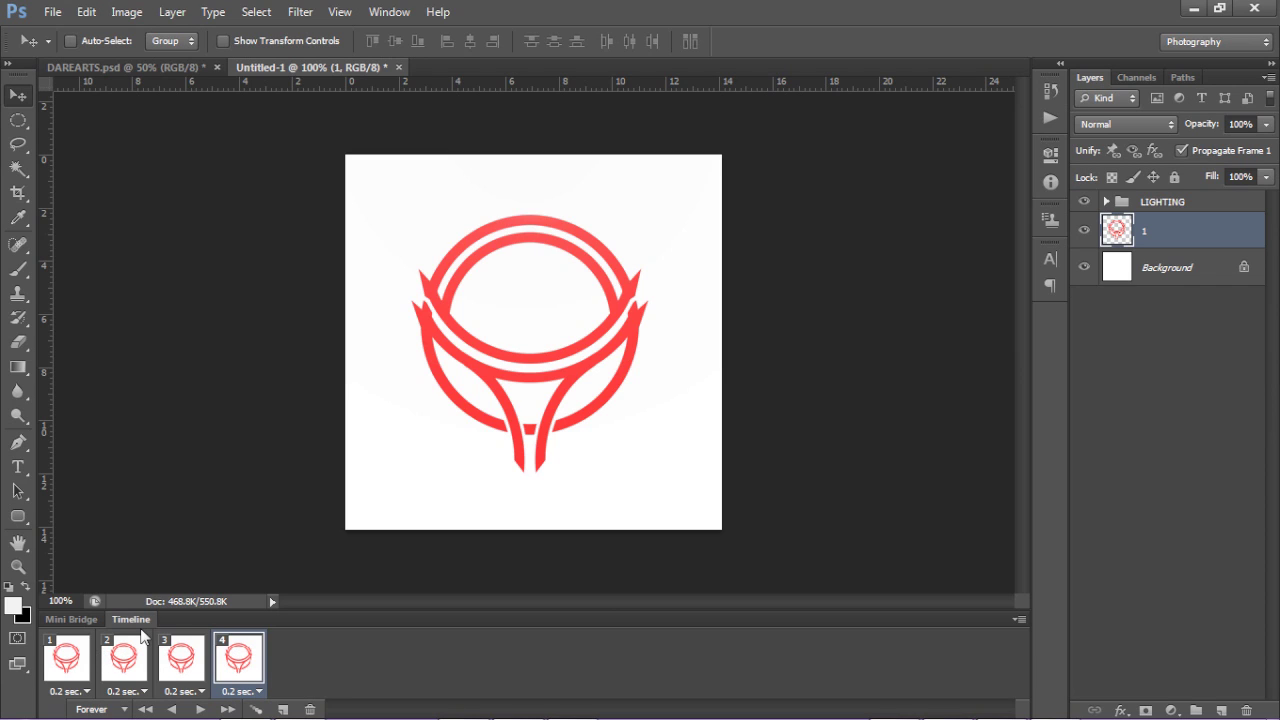
Select timeline frames 2–4 and delete them, leaving a single 0.2 sec frame
{"action": "left_click", "coordinate": [122, 656], "text": "shift"}
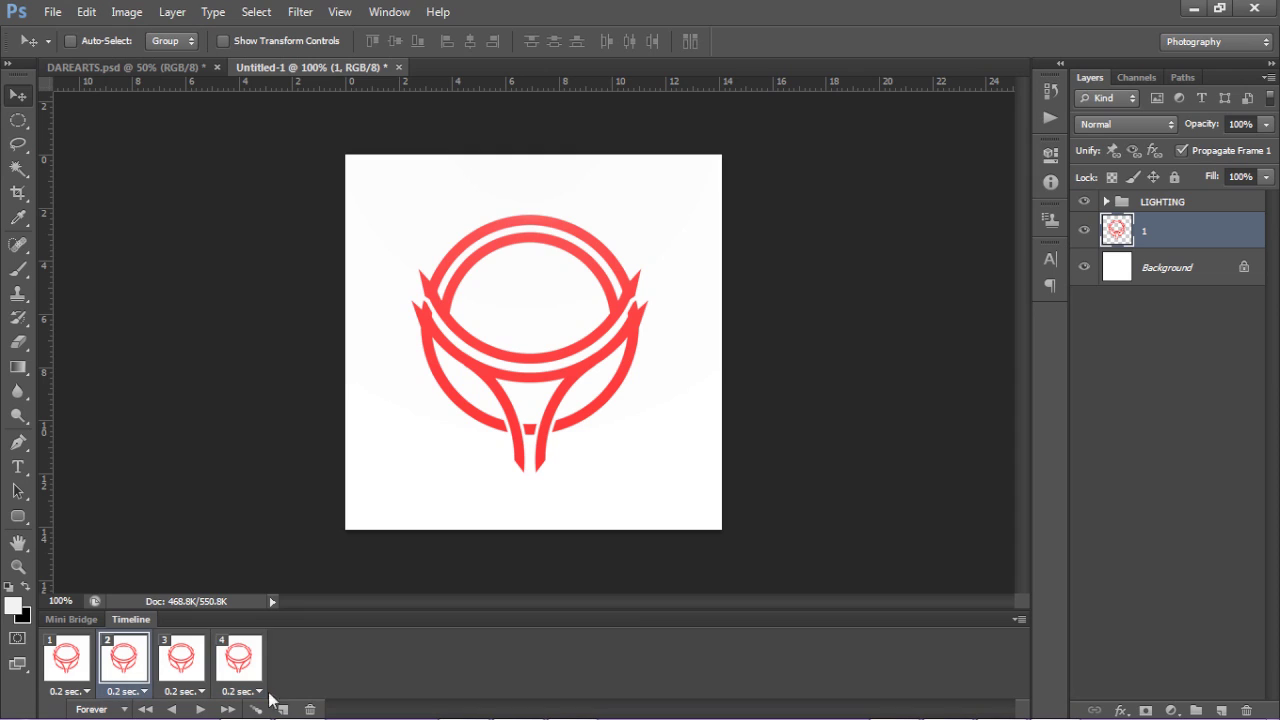
{"action": "left_click", "coordinate": [310, 709]}
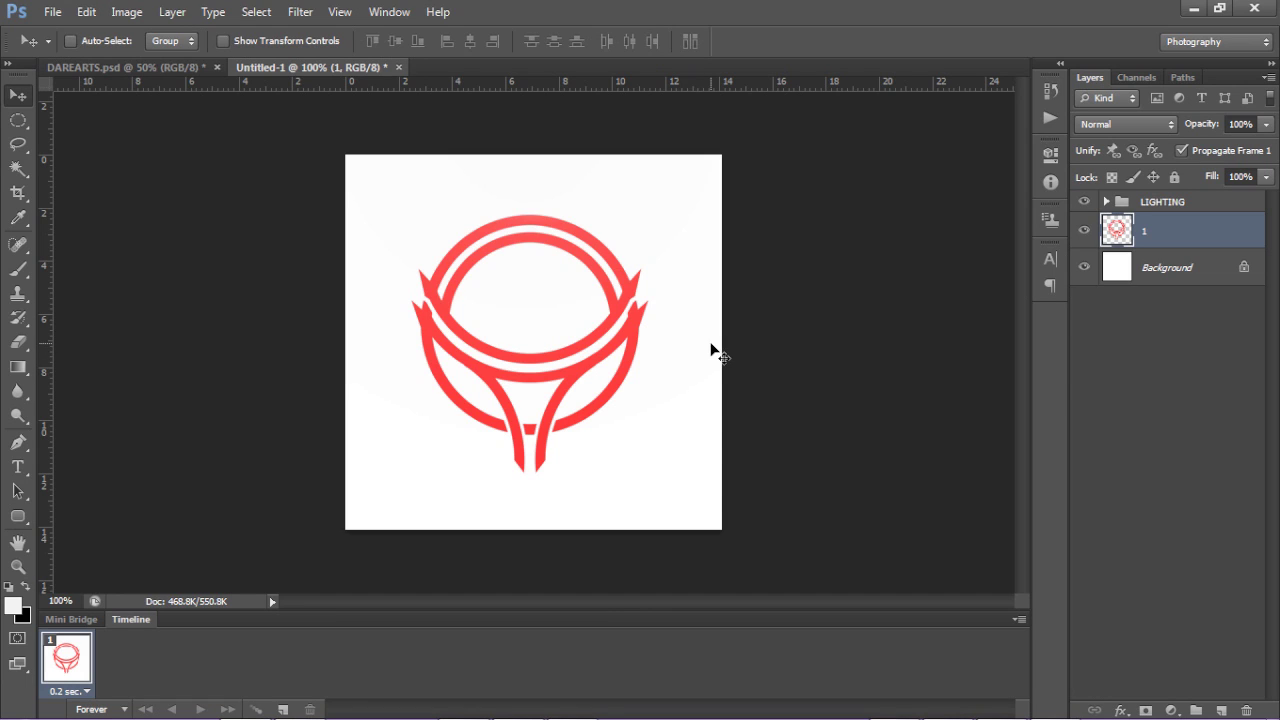
Duplicate the logo layer, rename the copies 2, 3, 4 and 5, then select layer 1
{"action": "key", "text": "ctrl+j"}
{"action": "key", "text": "ctrl+j"}
{"action": "key", "text": "ctrl+j"}
{"action": "key", "text": "ctrl+j"}
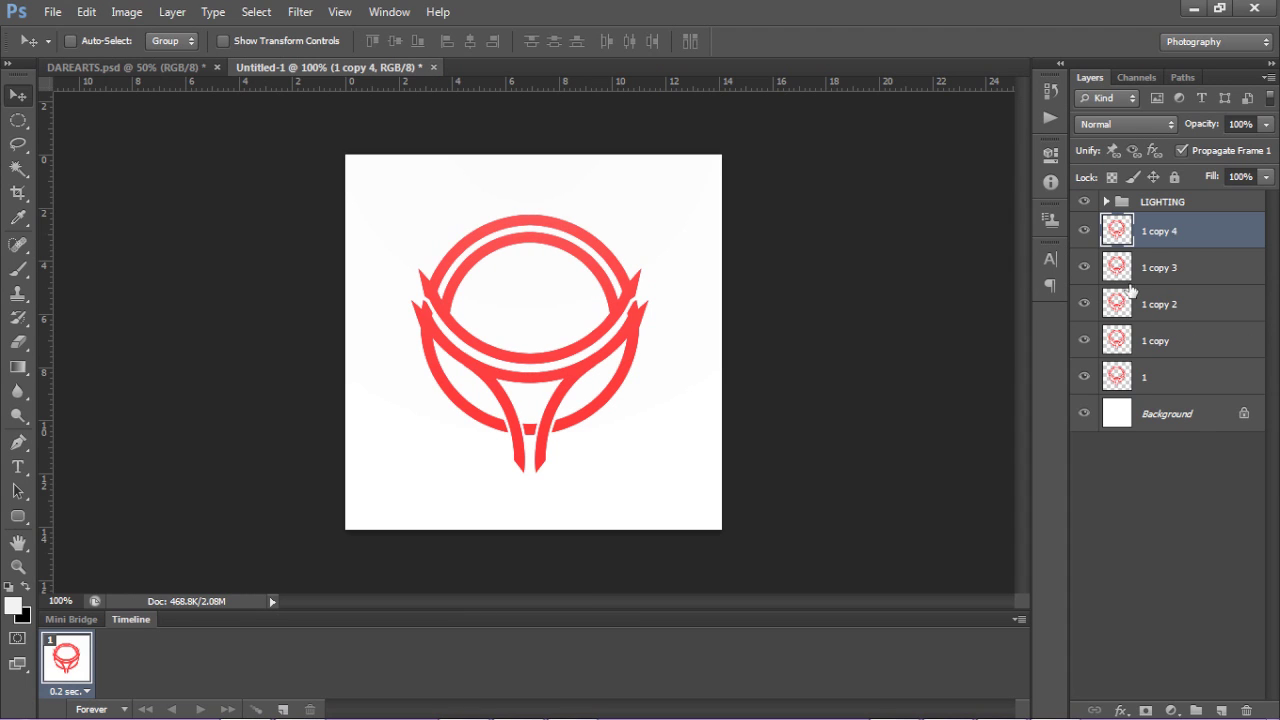
{"action": "double_click", "coordinate": [1158, 341]}
{"action": "type", "text": "2"}
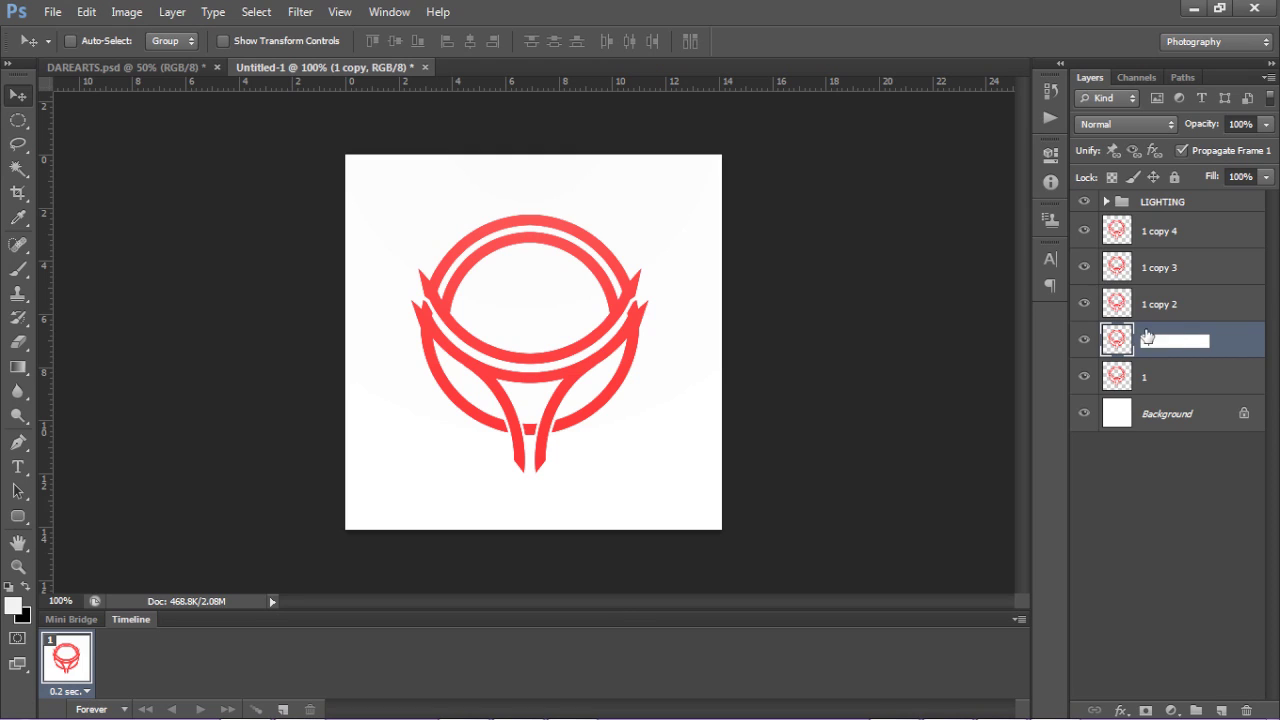
{"action": "double_click", "coordinate": [1158, 304]}
{"action": "type", "text": "3"}
{"action": "double_click", "coordinate": [1160, 268]}
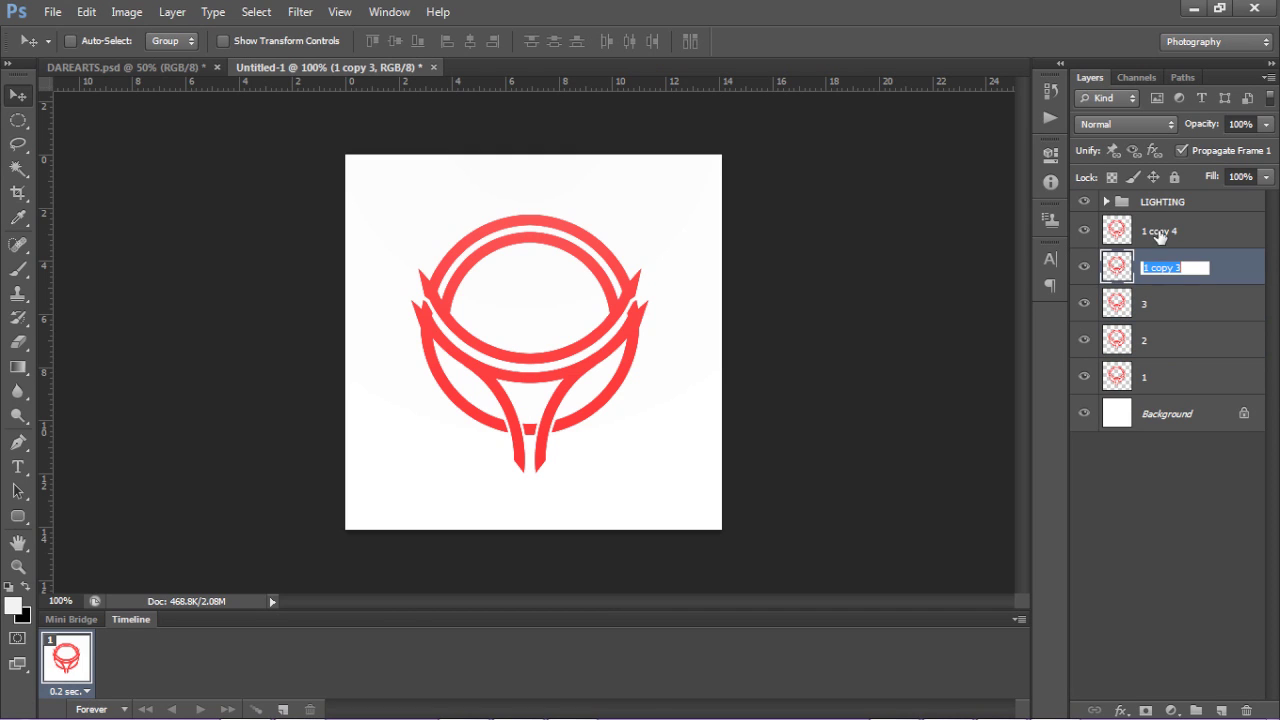
{"action": "type", "text": "4"}
{"action": "key", "text": "Return"}
{"action": "double_click", "coordinate": [1158, 230]}
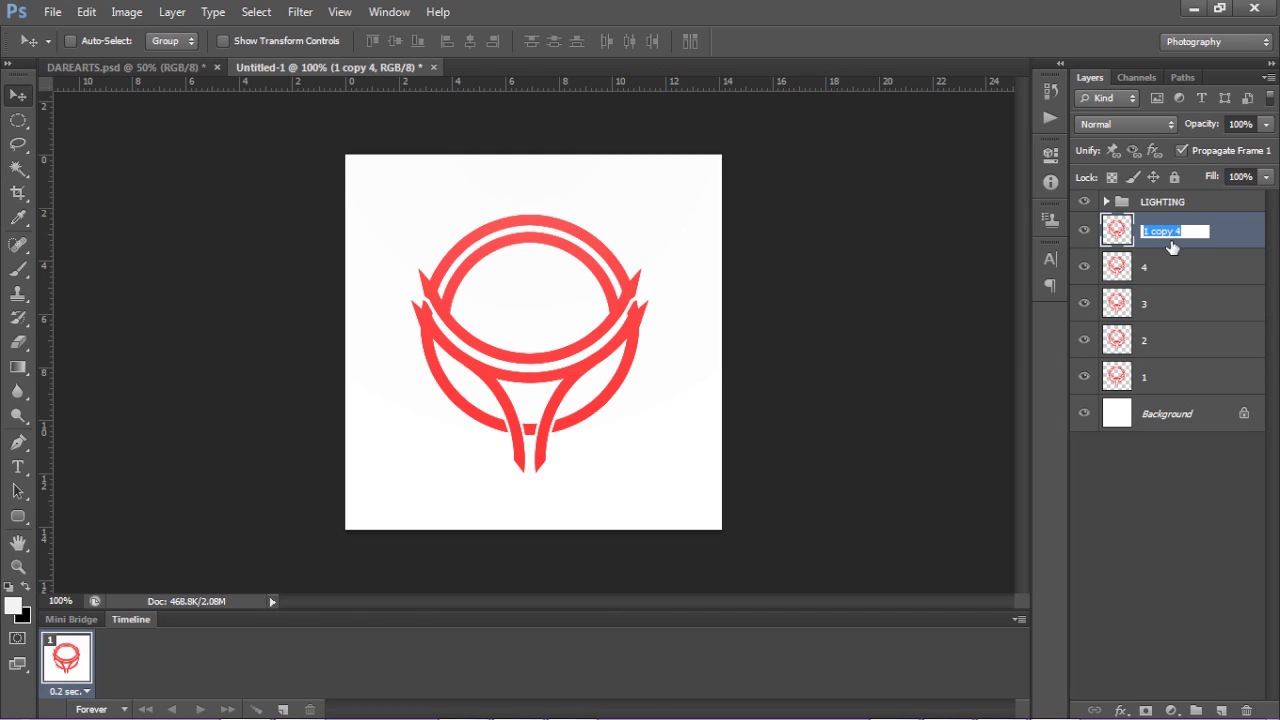
{"action": "type", "text": "5"}
{"action": "left_click", "coordinate": [1189, 545]}
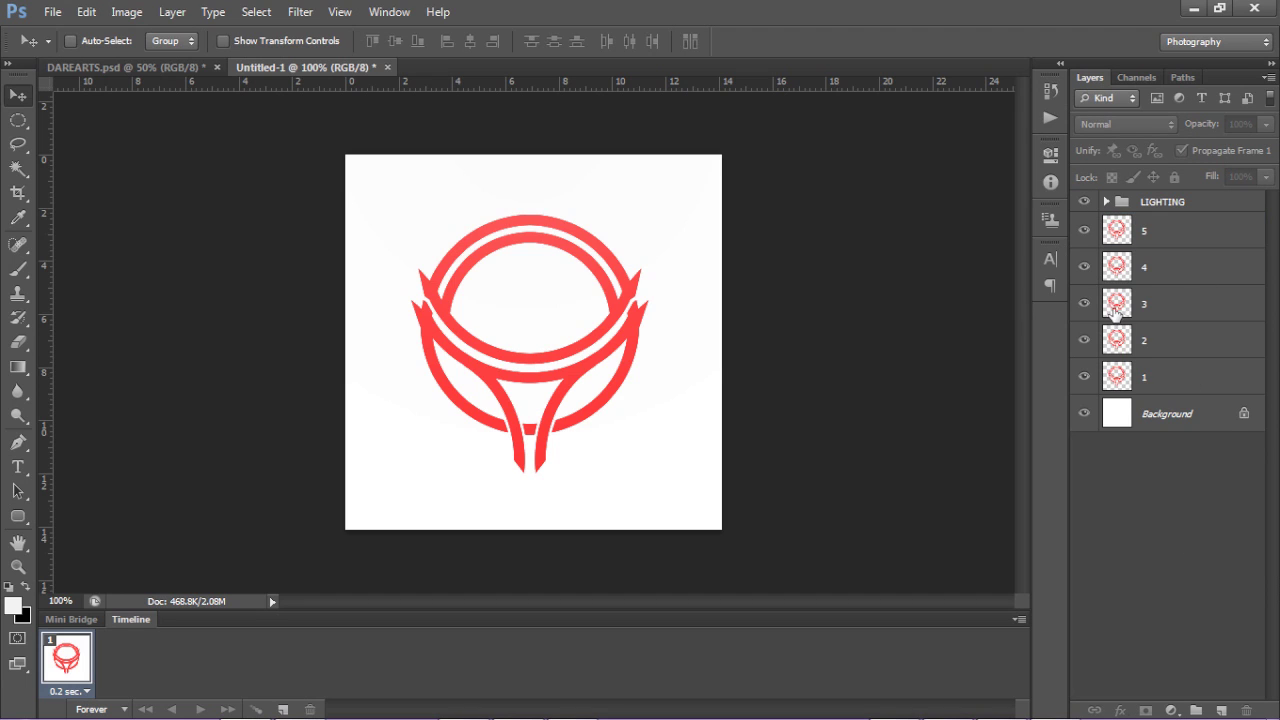
{"action": "left_click", "coordinate": [1168, 376]}
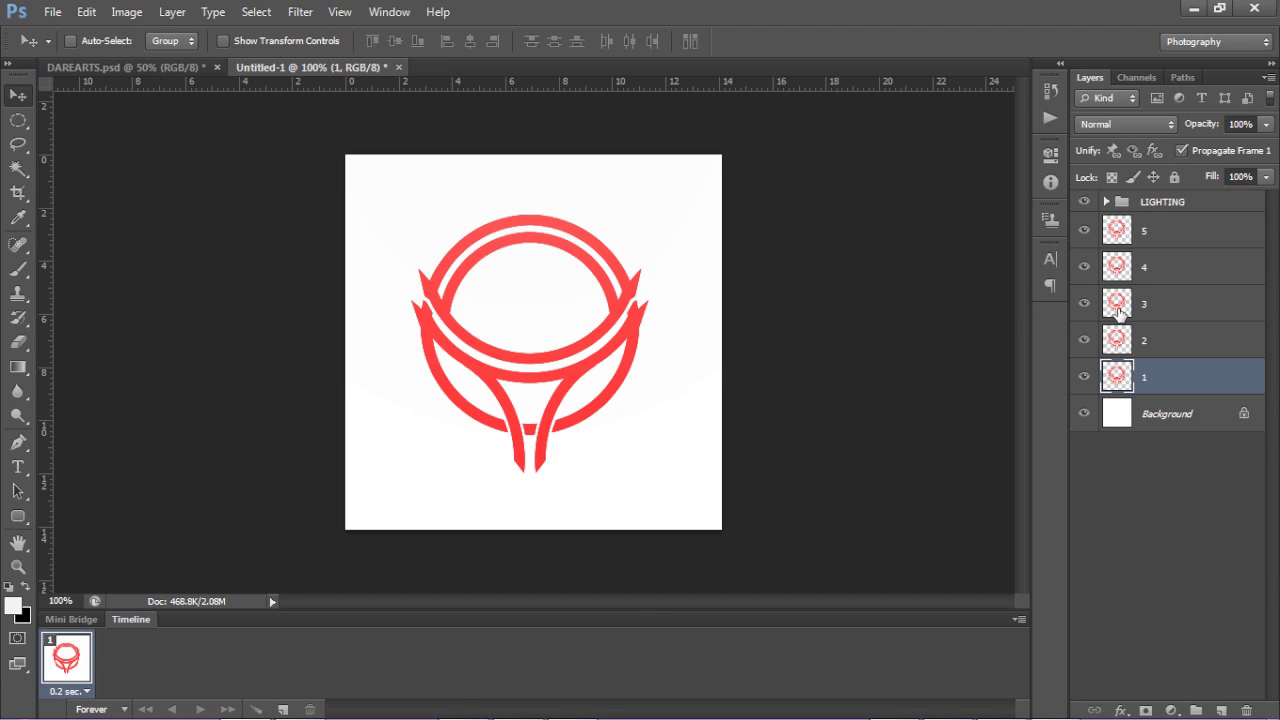
Hide layers 2–5 and apply a Ripple distortion of amount 510 to layer 1
{"action": "left_click_drag", "start_coordinate": [1084, 340], "coordinate": [1084, 231]}
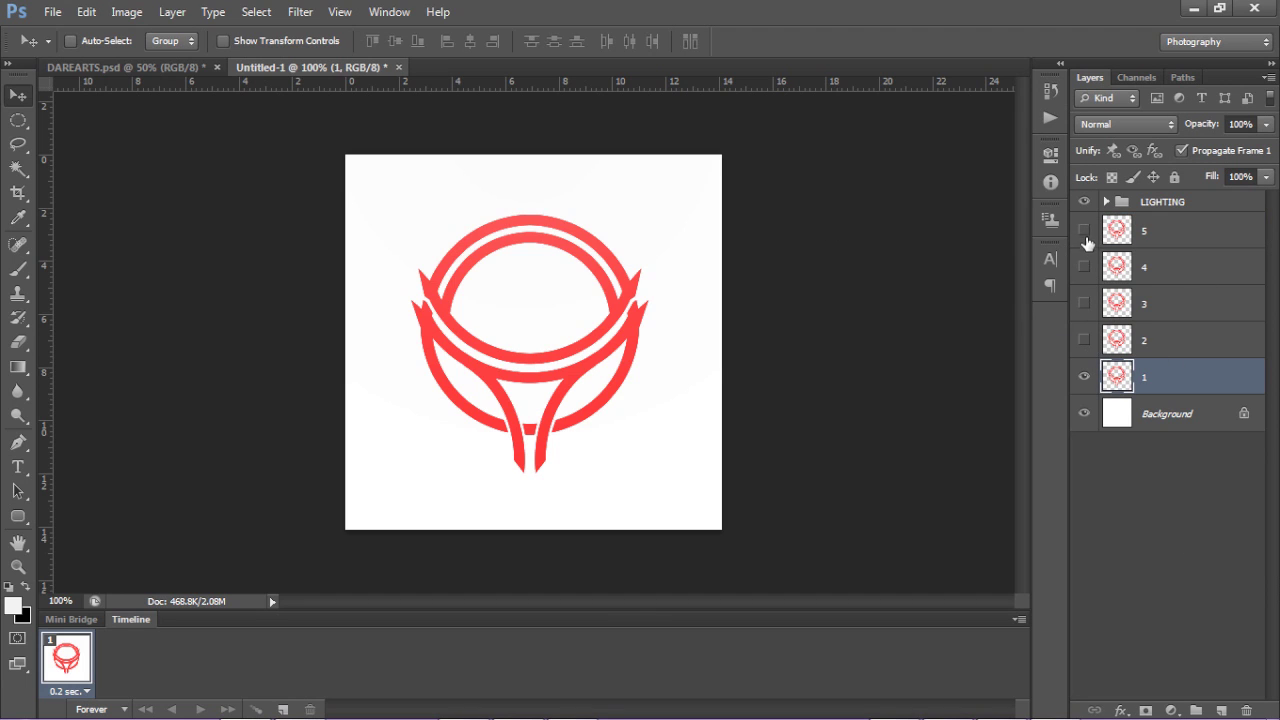
{"action": "left_click", "coordinate": [301, 14]}
{"action": "mouse_move", "coordinate": [349, 227]}
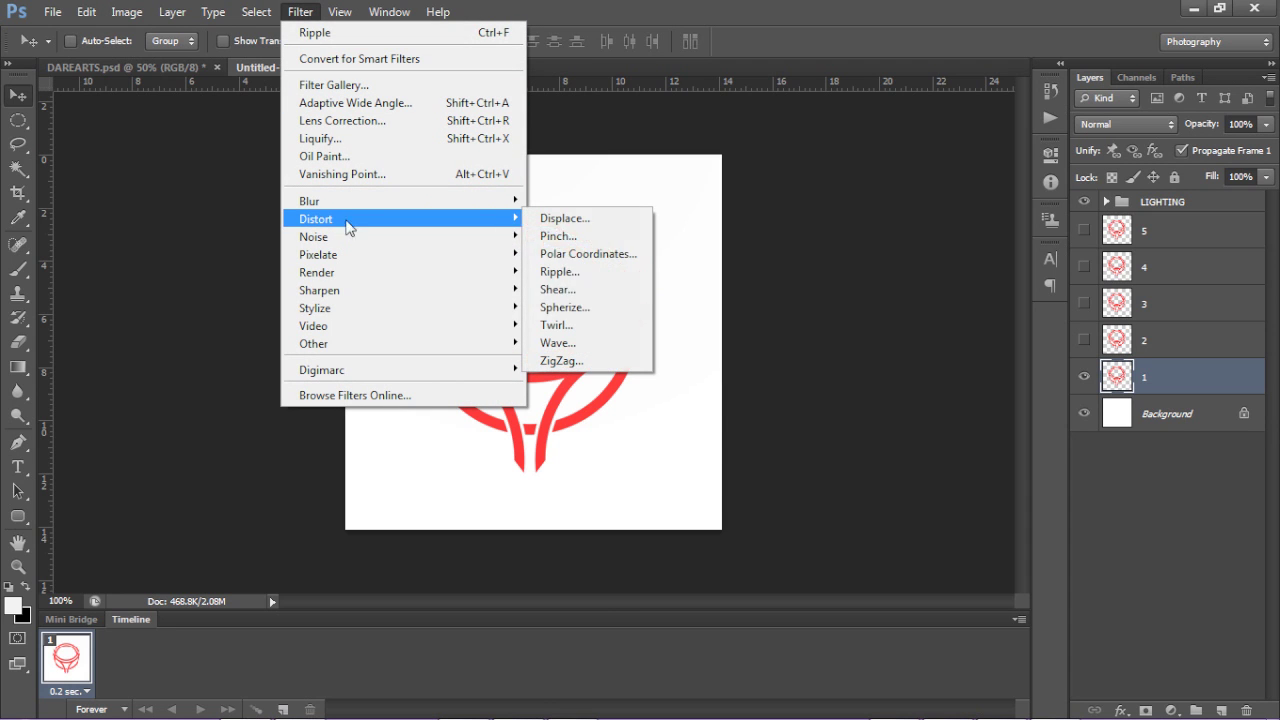
{"action": "left_click", "coordinate": [559, 272]}
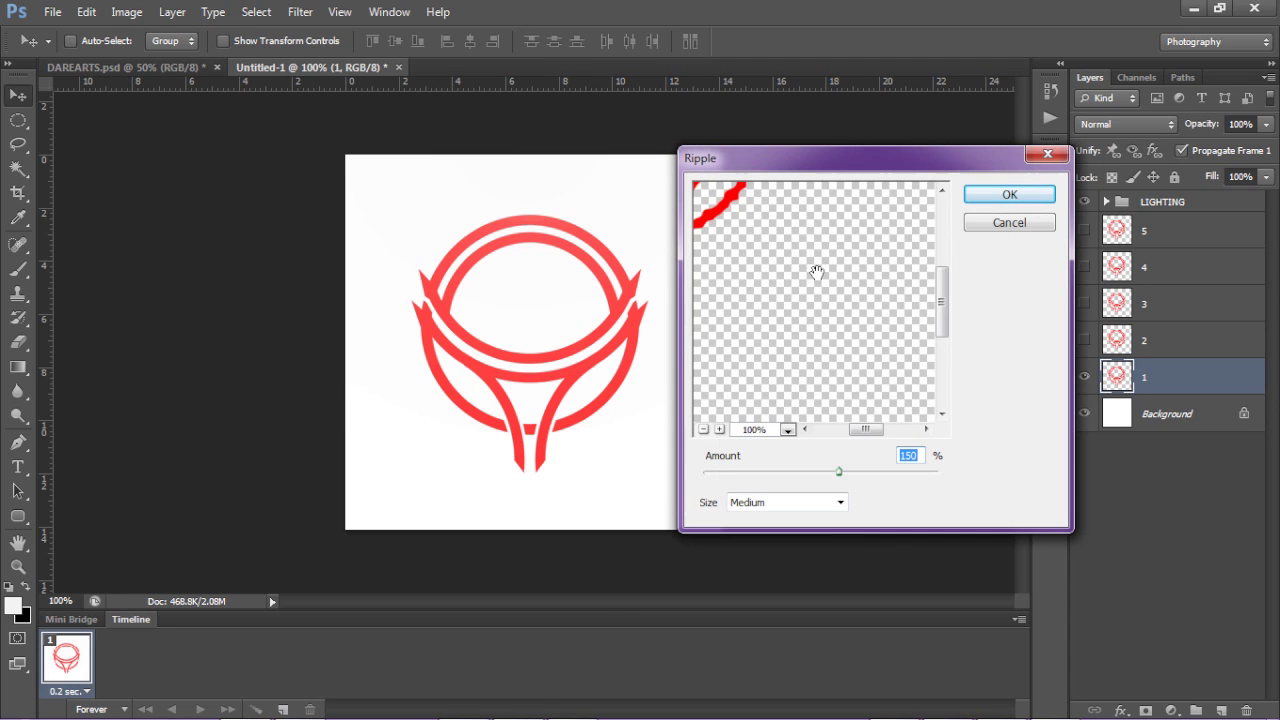
{"action": "type", "text": "510"}
{"action": "key", "text": "Return"}
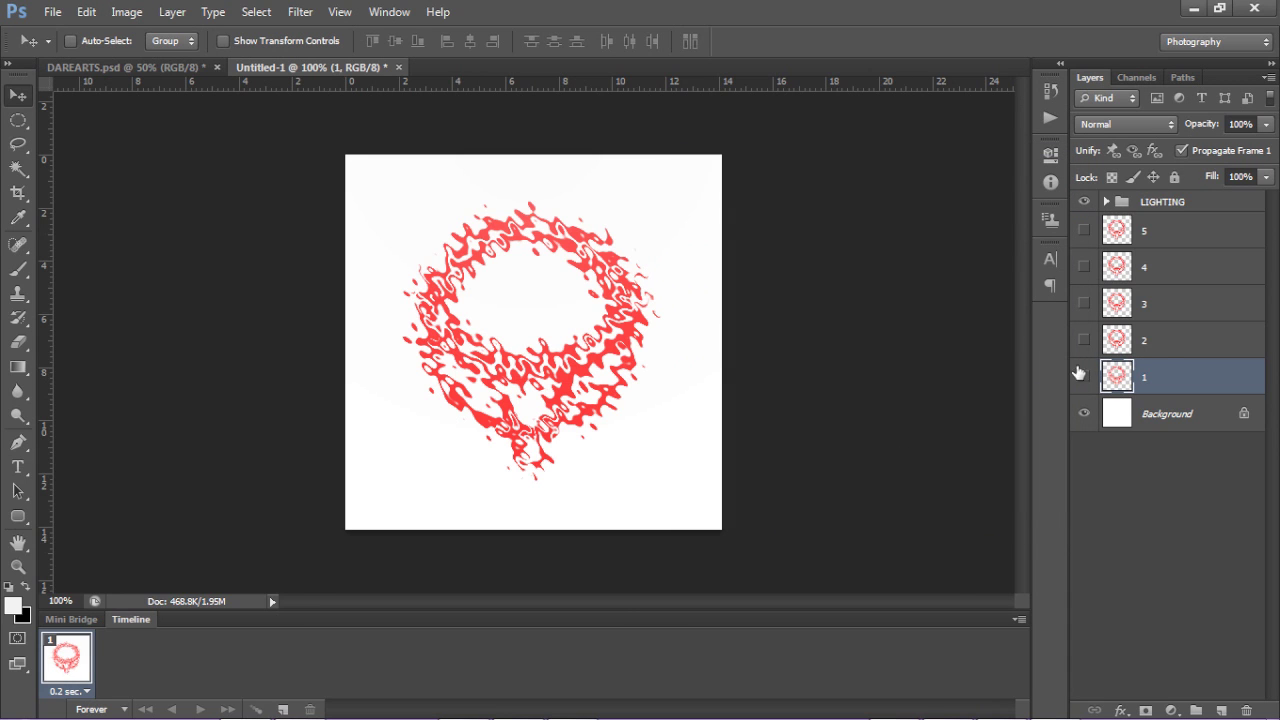
Show only layer 2 and apply a Ripple distortion to it
{"action": "left_click", "coordinate": [1084, 376]}
{"action": "left_click", "coordinate": [1084, 340]}
{"action": "left_click", "coordinate": [1150, 342]}
{"action": "left_click", "coordinate": [300, 12]}
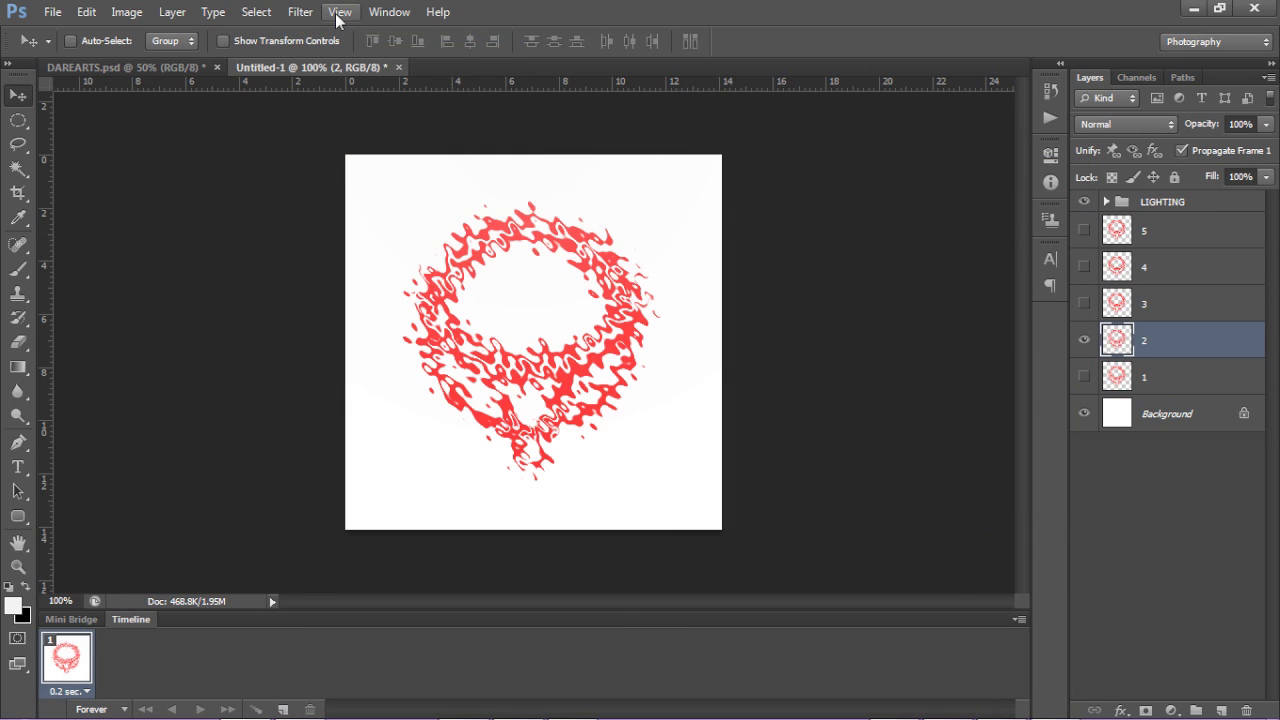
{"action": "key", "text": "ctrl+z"}
{"action": "left_click", "coordinate": [300, 12]}
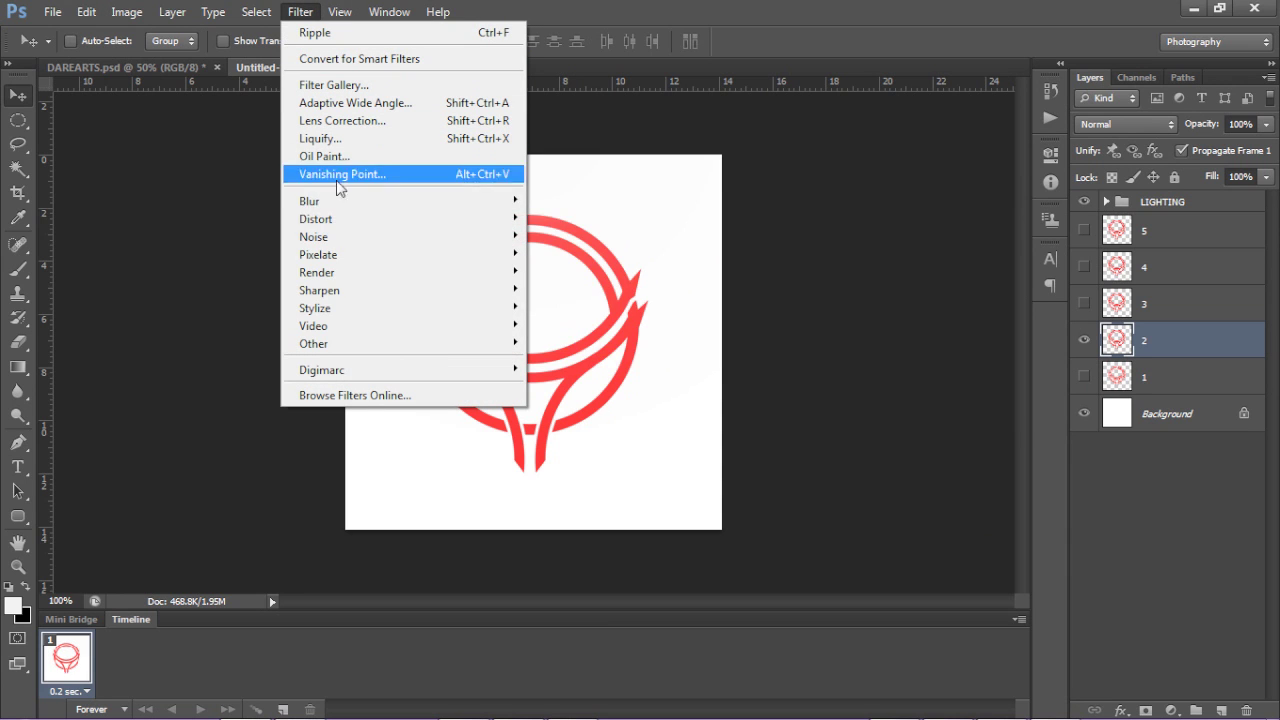
{"action": "mouse_move", "coordinate": [500, 219]}
{"action": "left_click", "coordinate": [565, 272]}
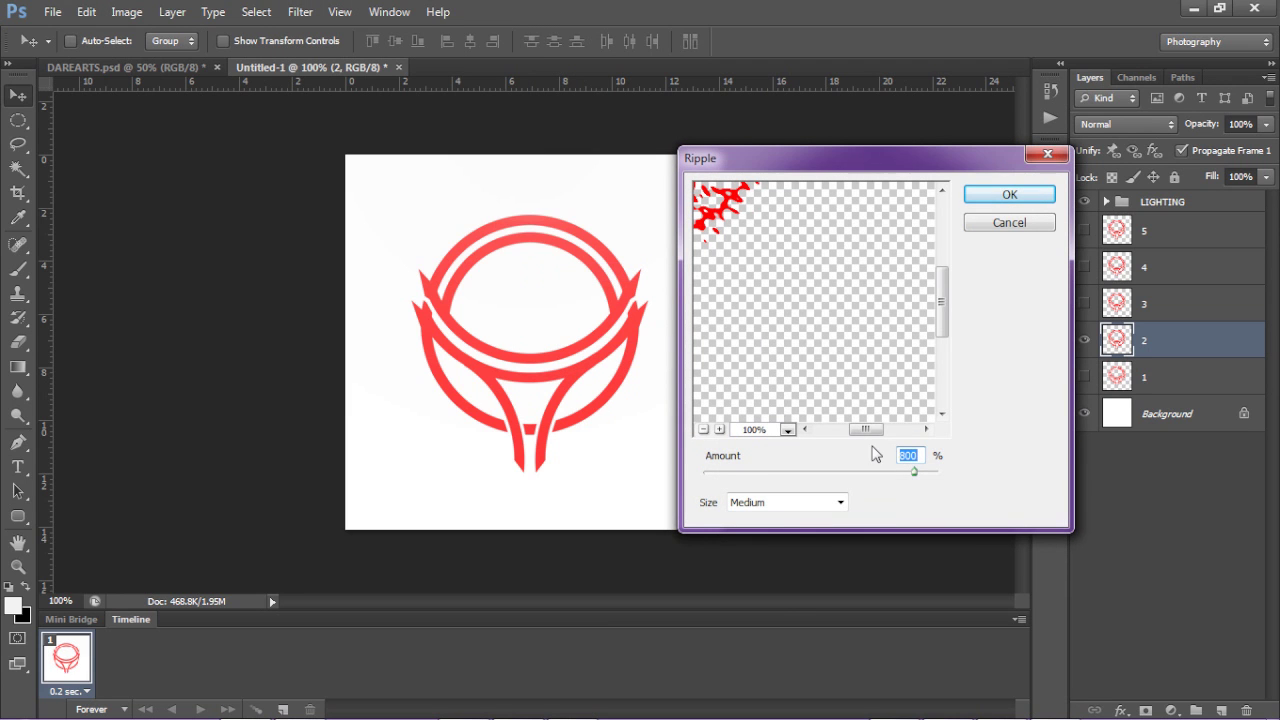
{"action": "key", "text": "Return"}
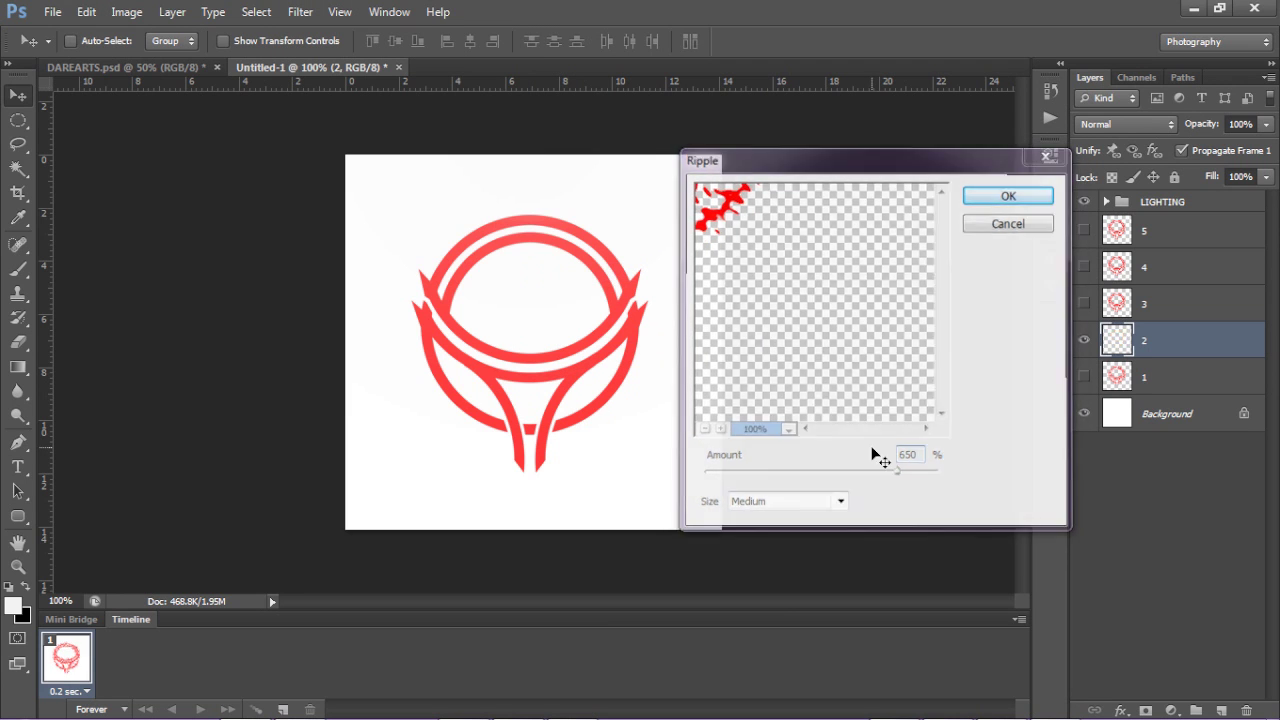
Show only layer 3 and apply a Ripple distortion of amount 400 to it
{"action": "left_click", "coordinate": [1084, 339]}
{"action": "left_click", "coordinate": [1084, 303]}
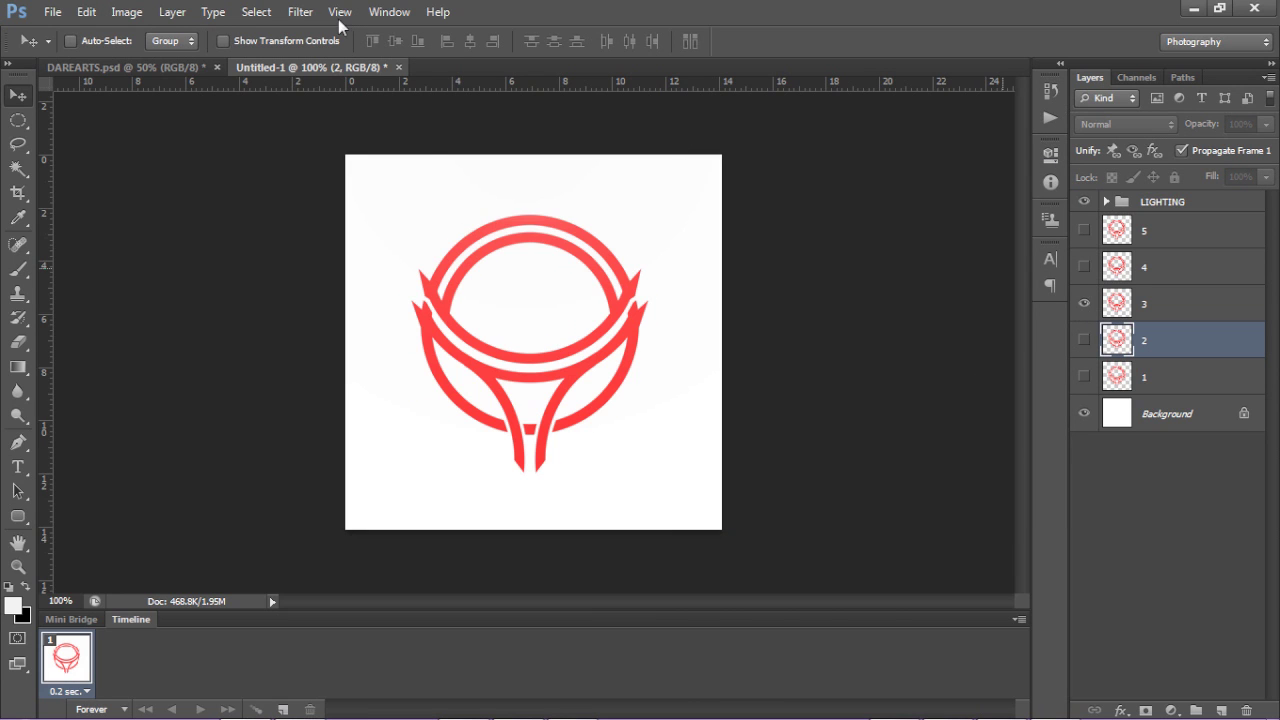
{"action": "key", "text": "alt+bracketright"}
{"action": "left_click", "coordinate": [300, 12]}
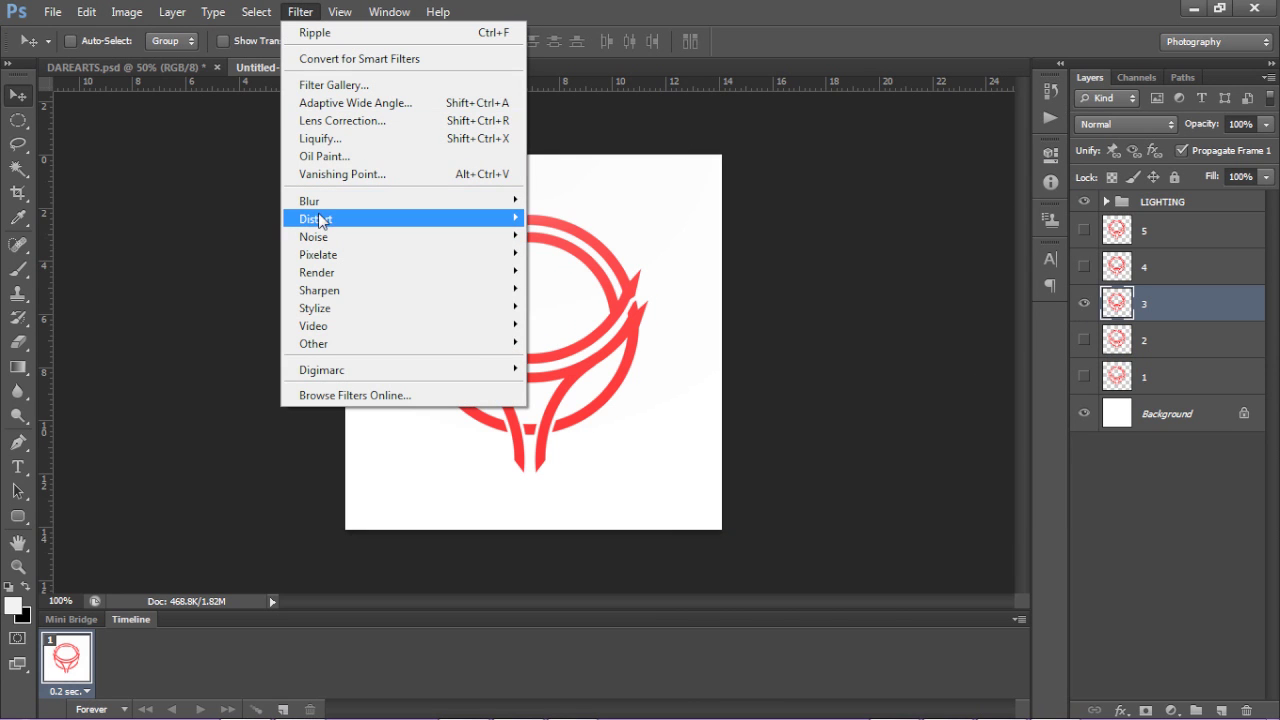
{"action": "mouse_move", "coordinate": [330, 218]}
{"action": "left_click", "coordinate": [575, 278]}
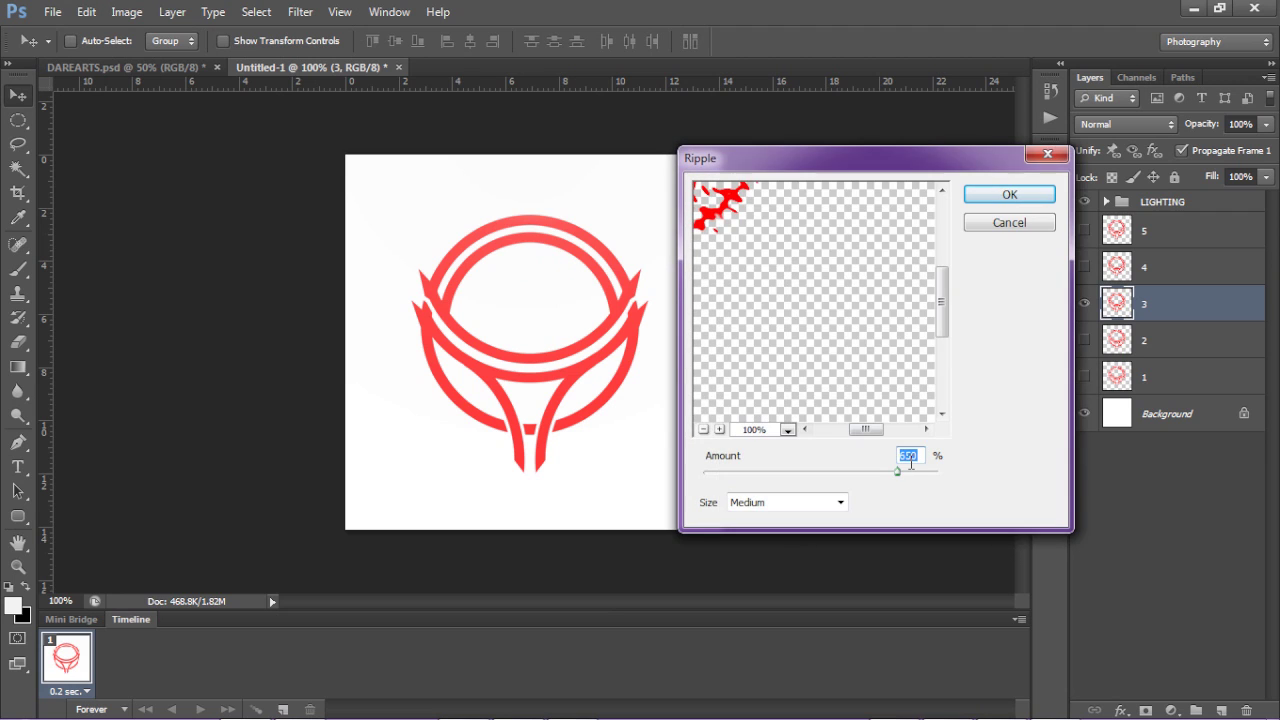
{"action": "type", "text": "400"}
{"action": "key", "text": "Return"}
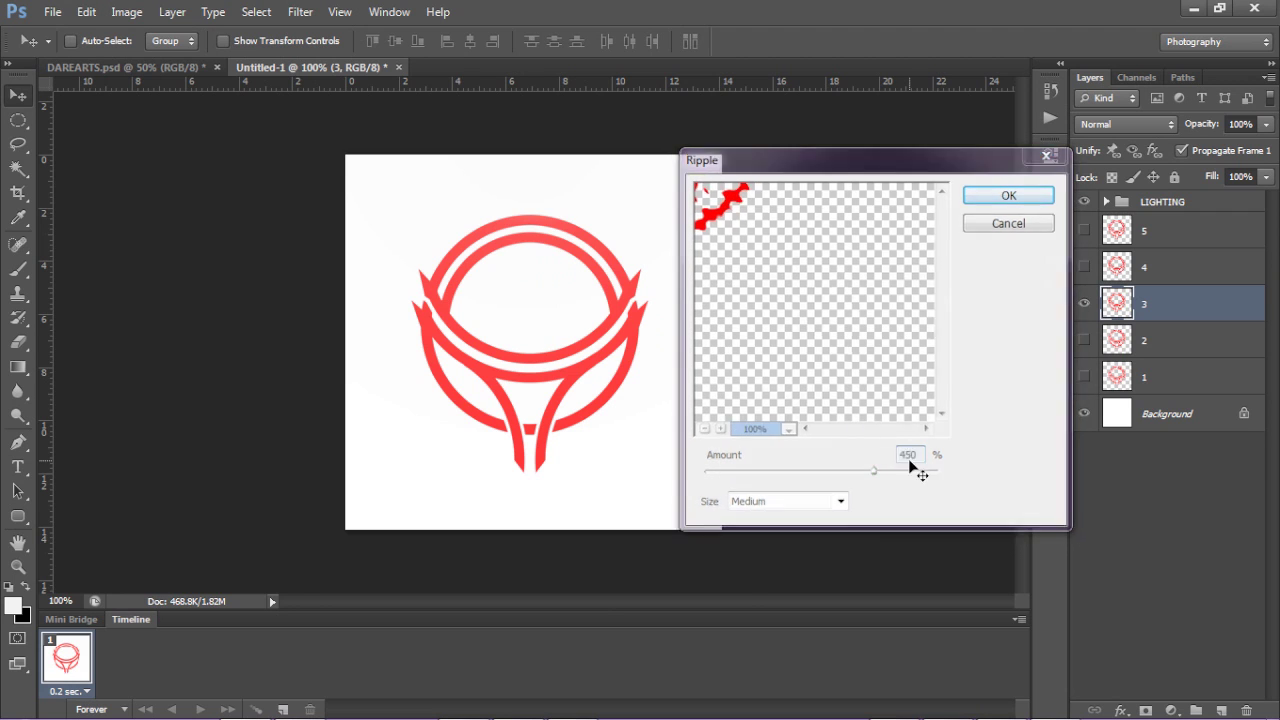
Show only layer 4 and apply a Ripple distortion of amount 150 to it
{"action": "left_click", "coordinate": [1084, 303]}
{"action": "left_click", "coordinate": [1084, 266]}
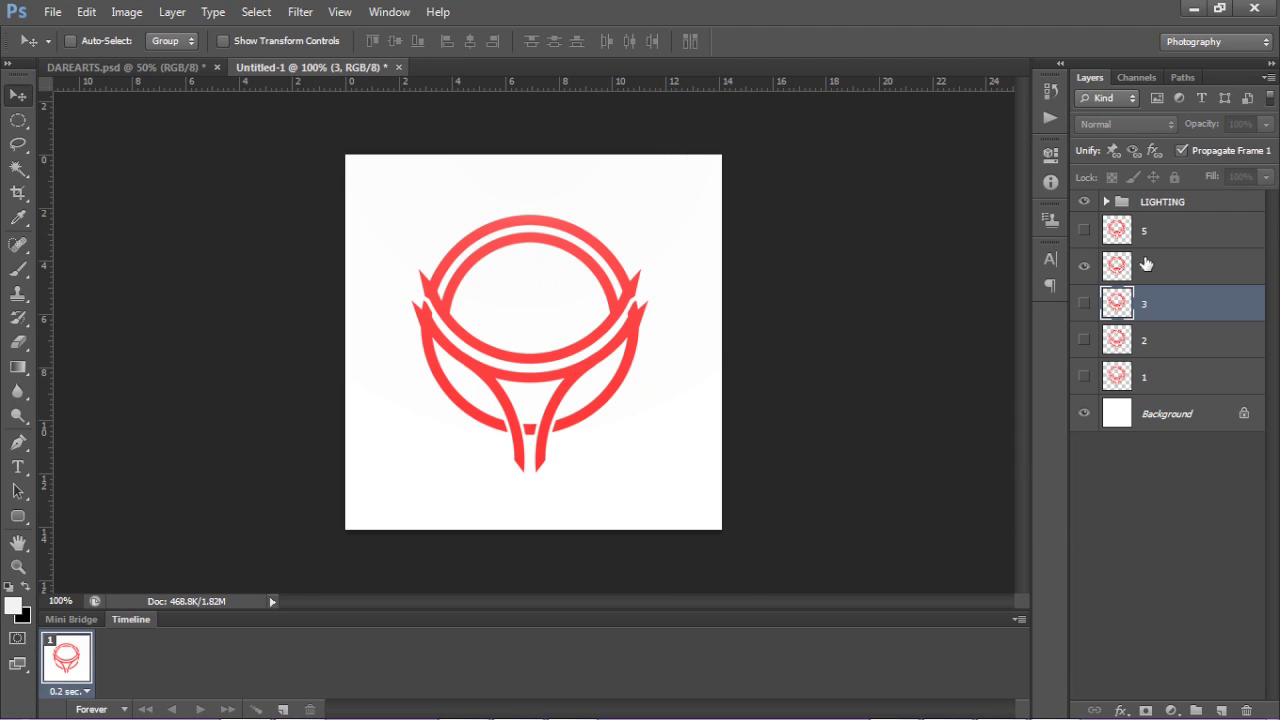
{"action": "left_click", "coordinate": [1145, 266]}
{"action": "left_click", "coordinate": [300, 12]}
{"action": "mouse_move", "coordinate": [318, 219]}
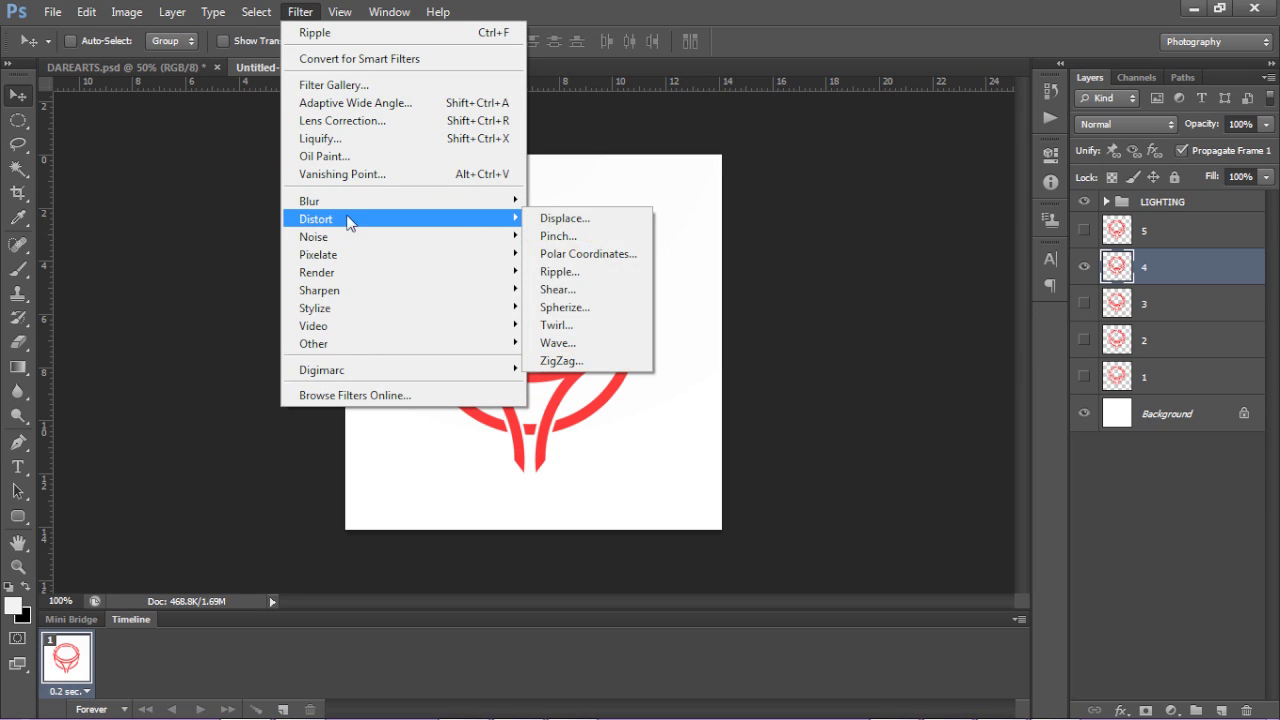
{"action": "left_click", "coordinate": [645, 271]}
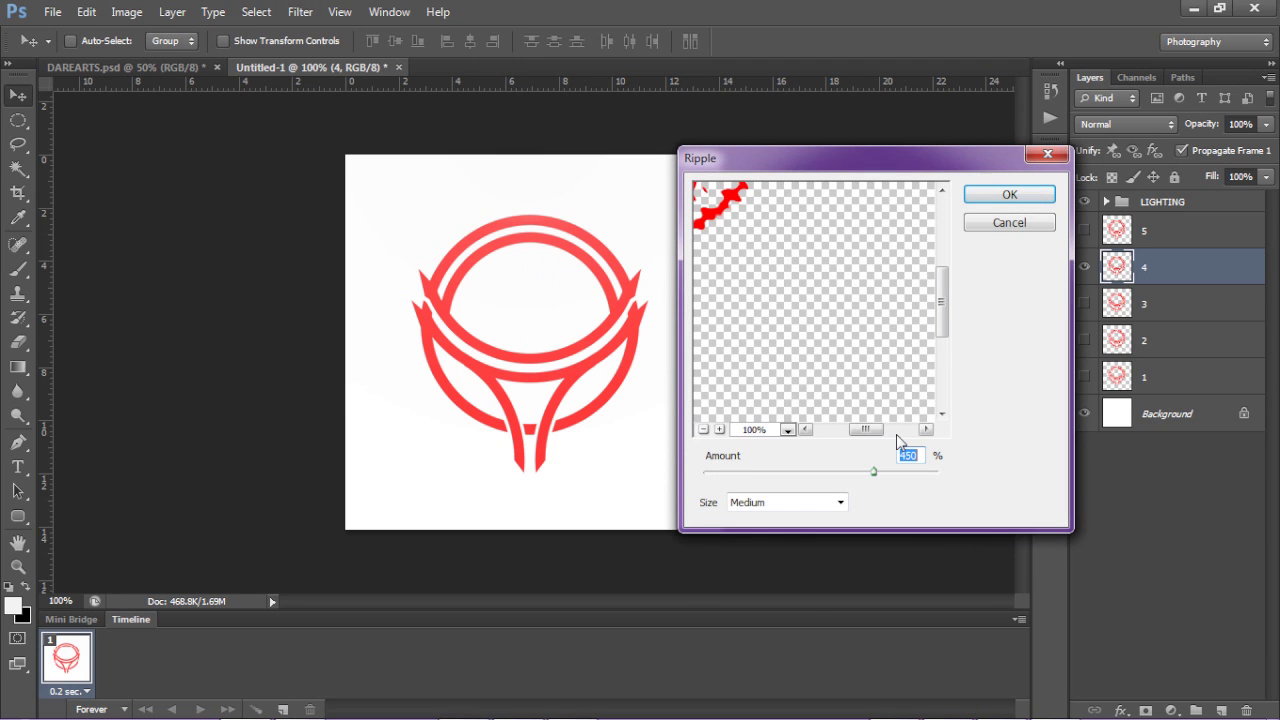
{"action": "type", "text": "150"}
{"action": "key", "text": "Return"}
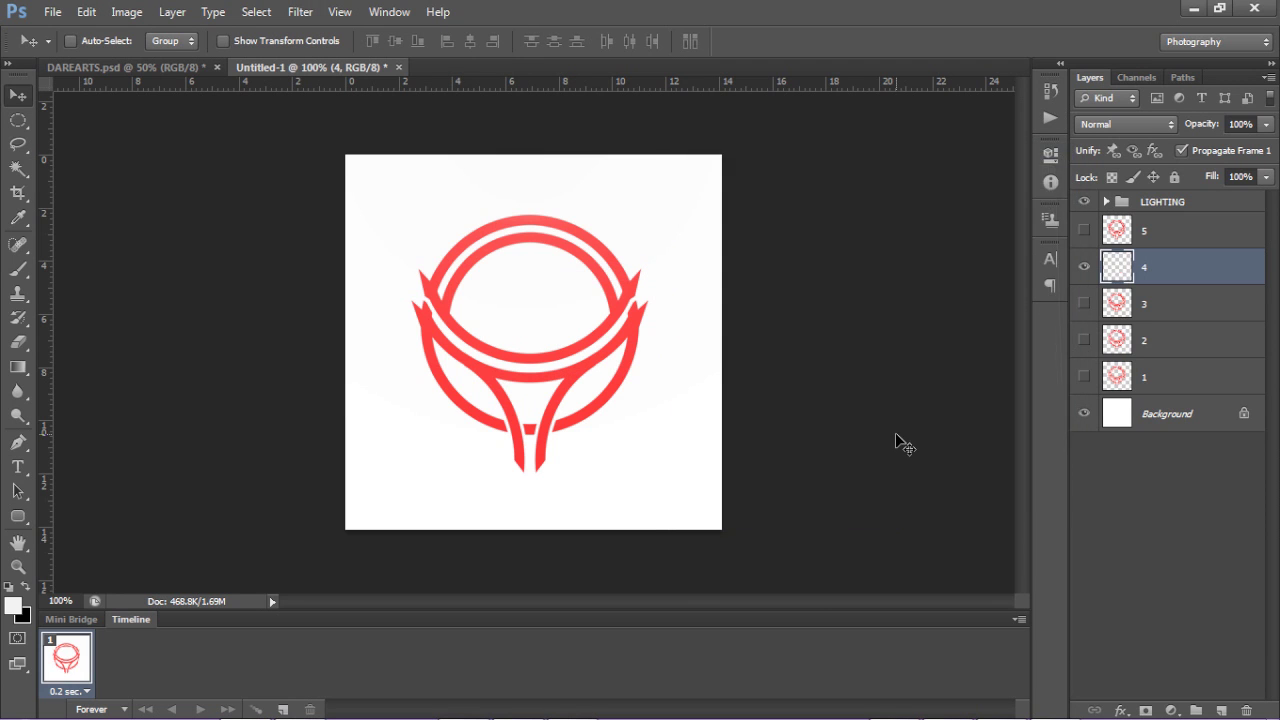
Hide rippled layer 4, then show and select the clean layer 5
{"action": "left_click", "coordinate": [1084, 230]}
{"action": "left_click", "coordinate": [1084, 266]}
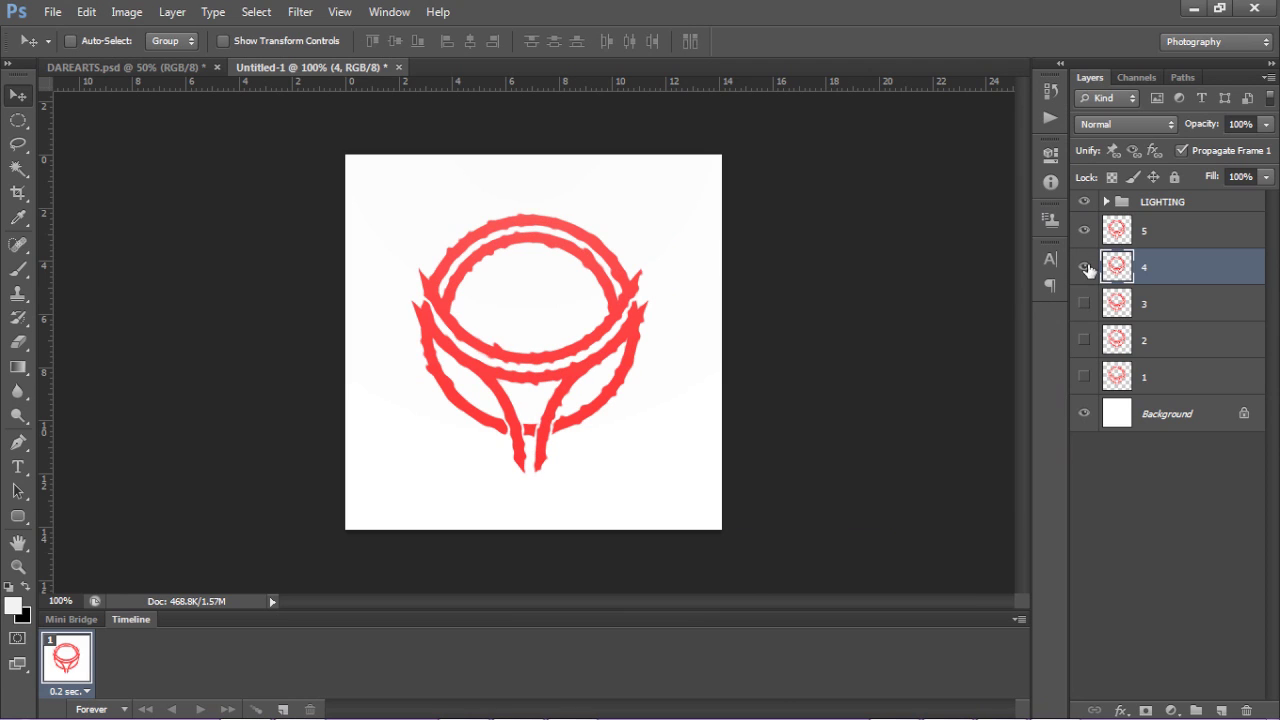
{"action": "left_click", "coordinate": [1170, 231]}
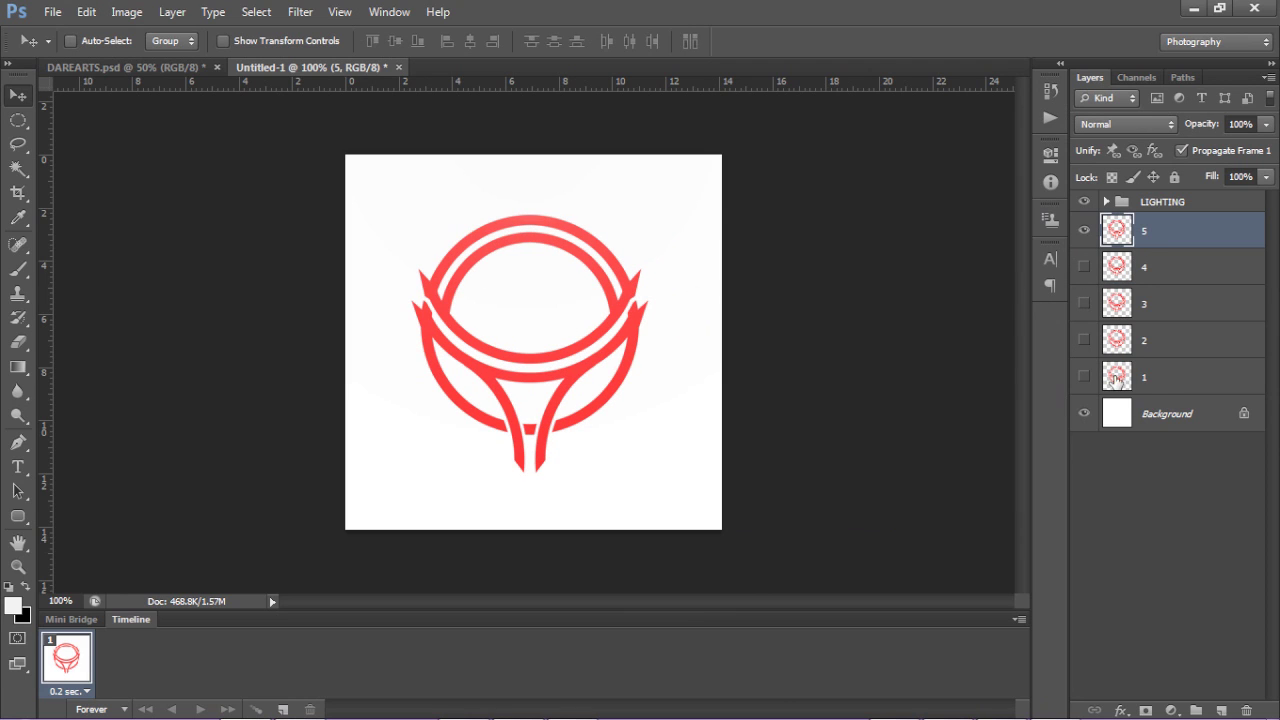
Hide layer 5, add four duplicate frames for five total, and show rippled layer 1 in frame 1
{"action": "left_click", "coordinate": [1084, 230]}
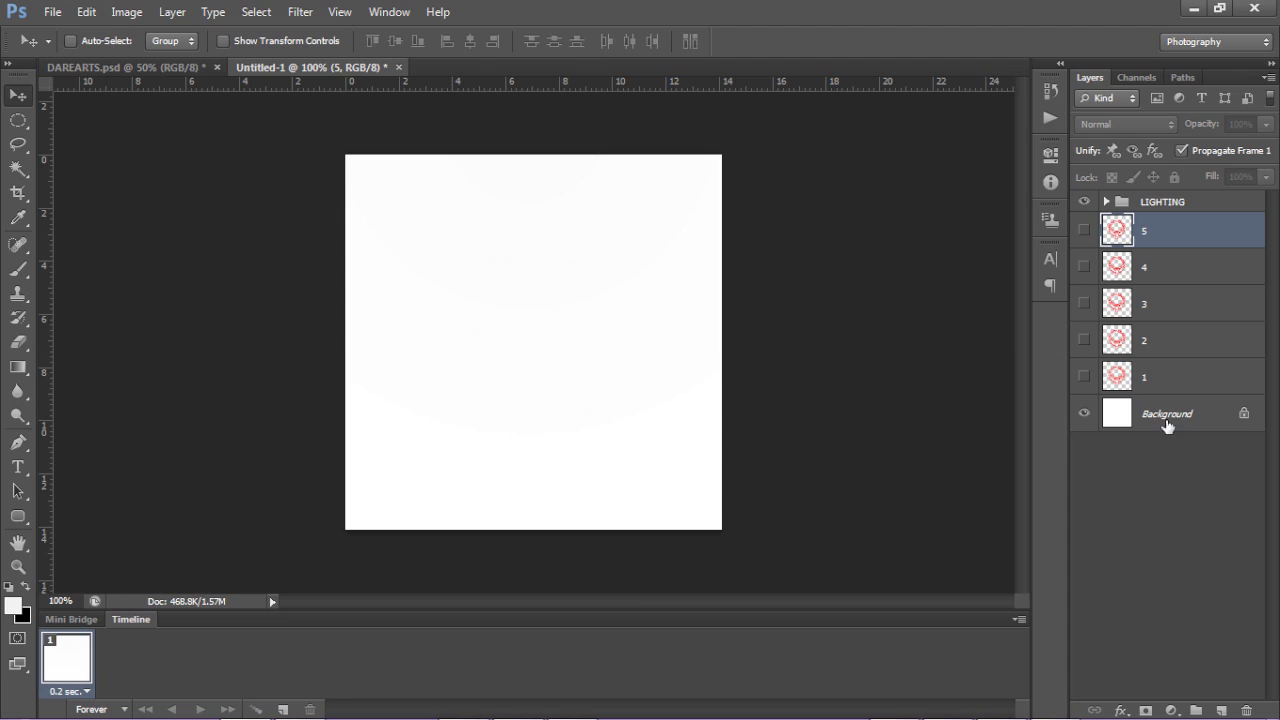
{"action": "left_click", "coordinate": [284, 709]}
{"action": "left_click", "coordinate": [284, 709]}
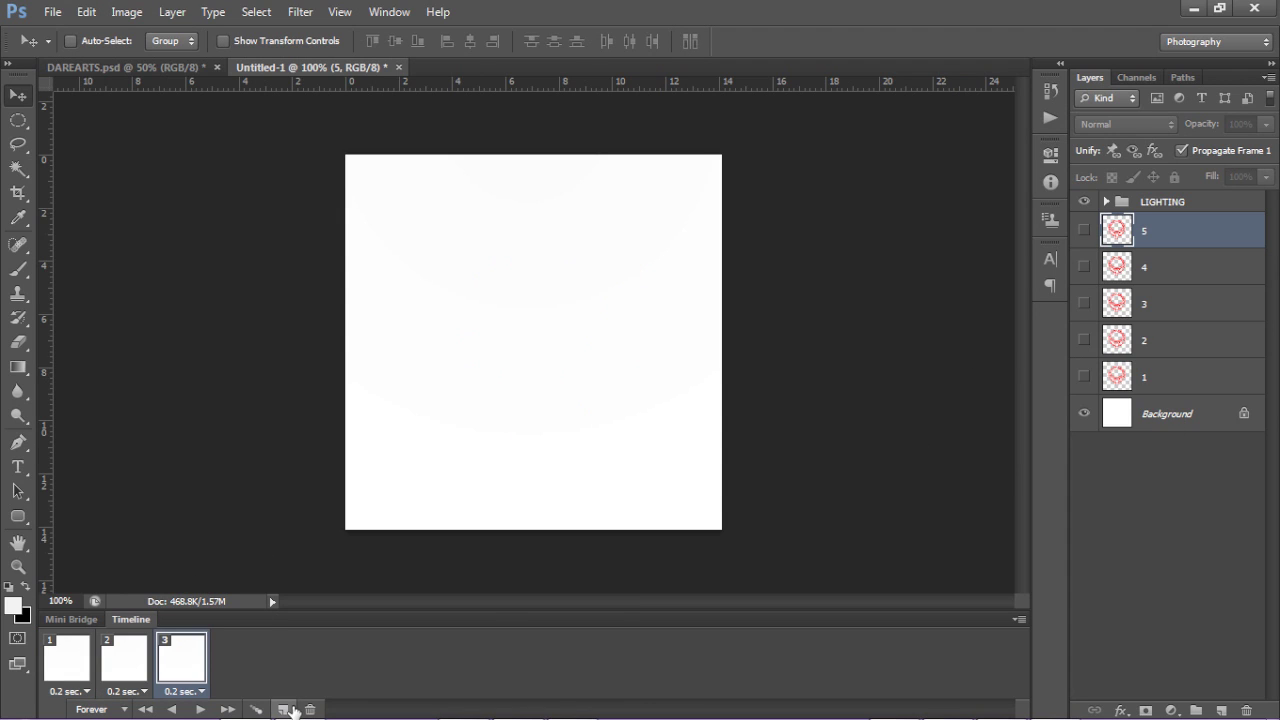
{"action": "left_click", "coordinate": [284, 709]}
{"action": "left_click", "coordinate": [285, 709]}
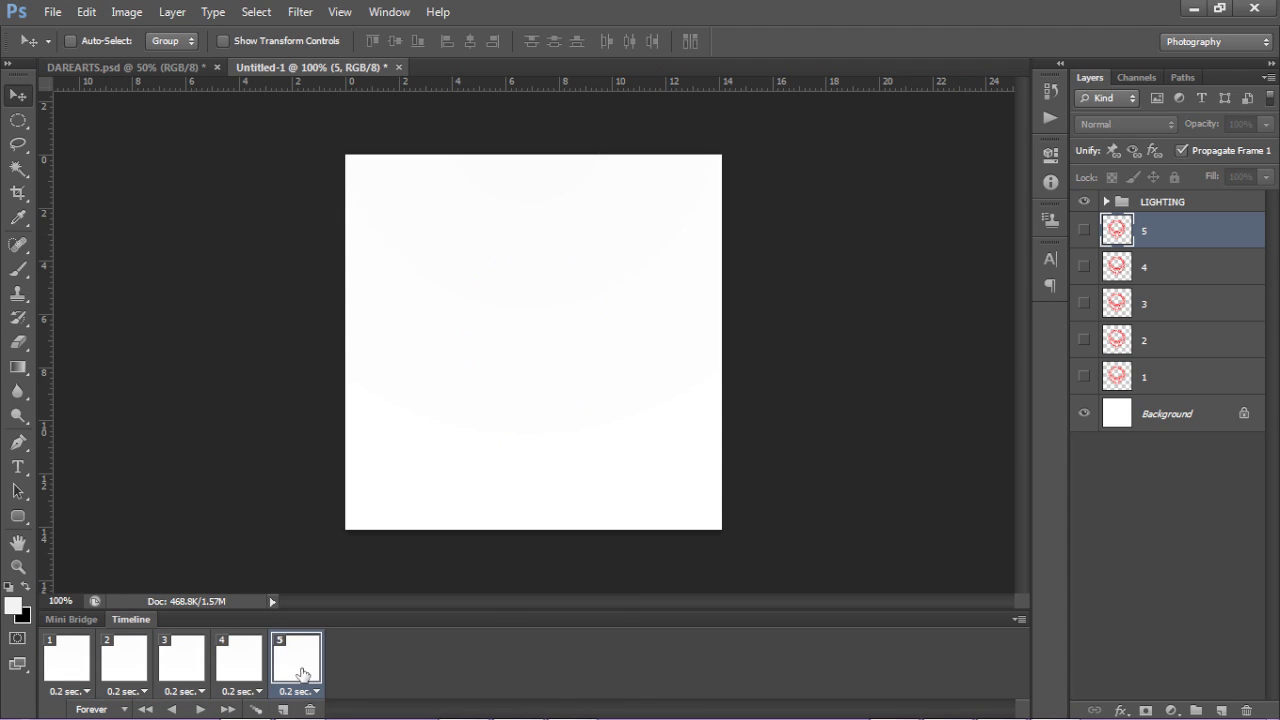
{"action": "left_click", "coordinate": [57, 668]}
{"action": "left_click", "coordinate": [1084, 376]}
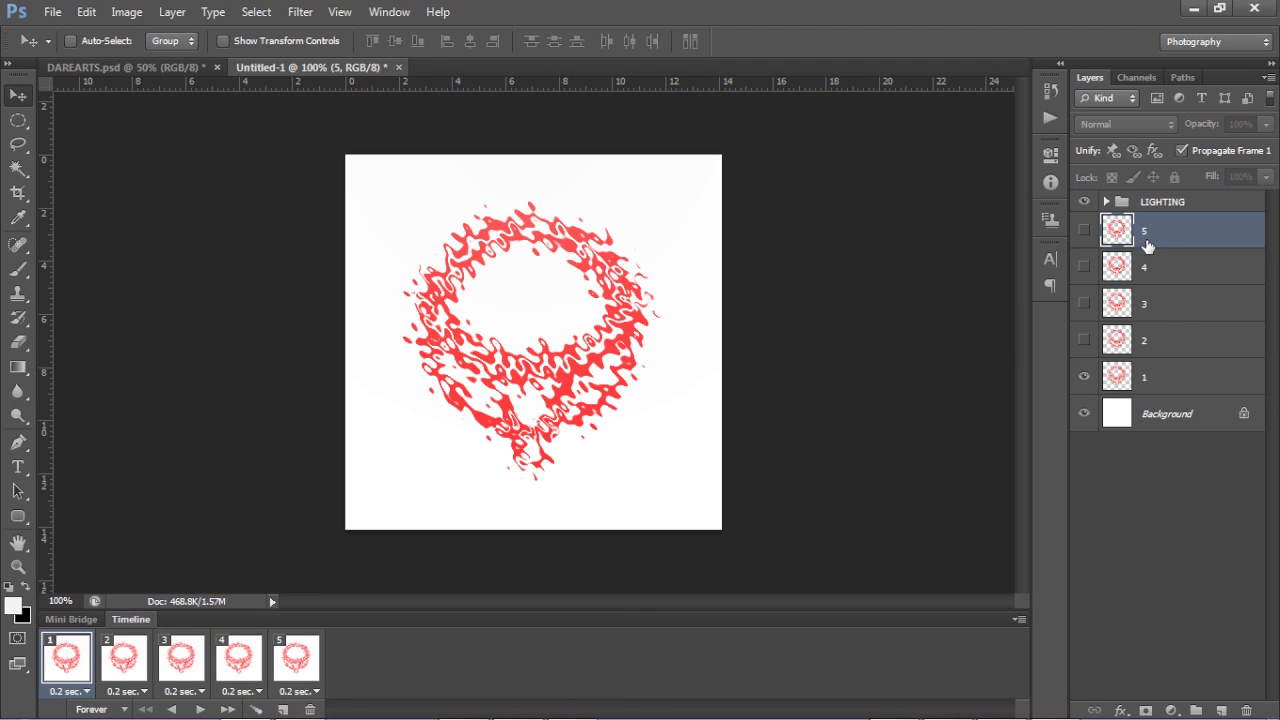
Group logo layers 1–5 into Group 1 with Ctrl+G and expand the group
{"action": "left_click", "coordinate": [1170, 388], "text": "shift"}
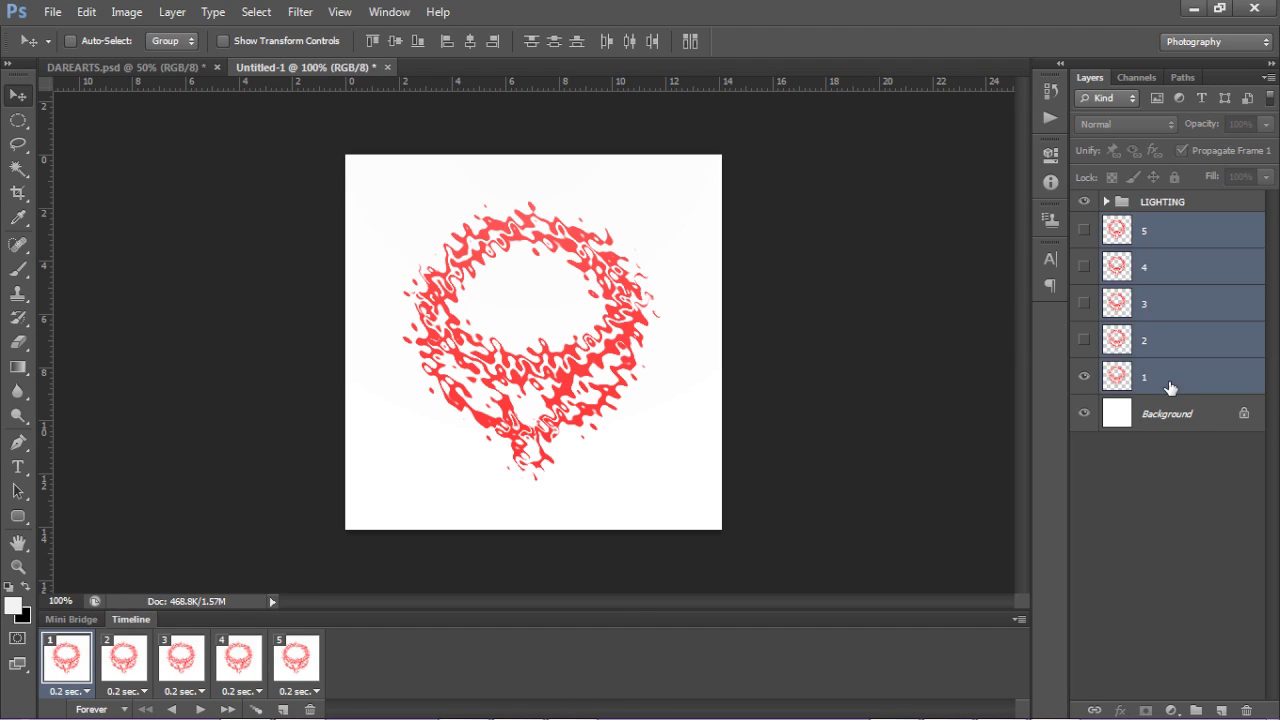
{"action": "key", "text": "ctrl+g"}
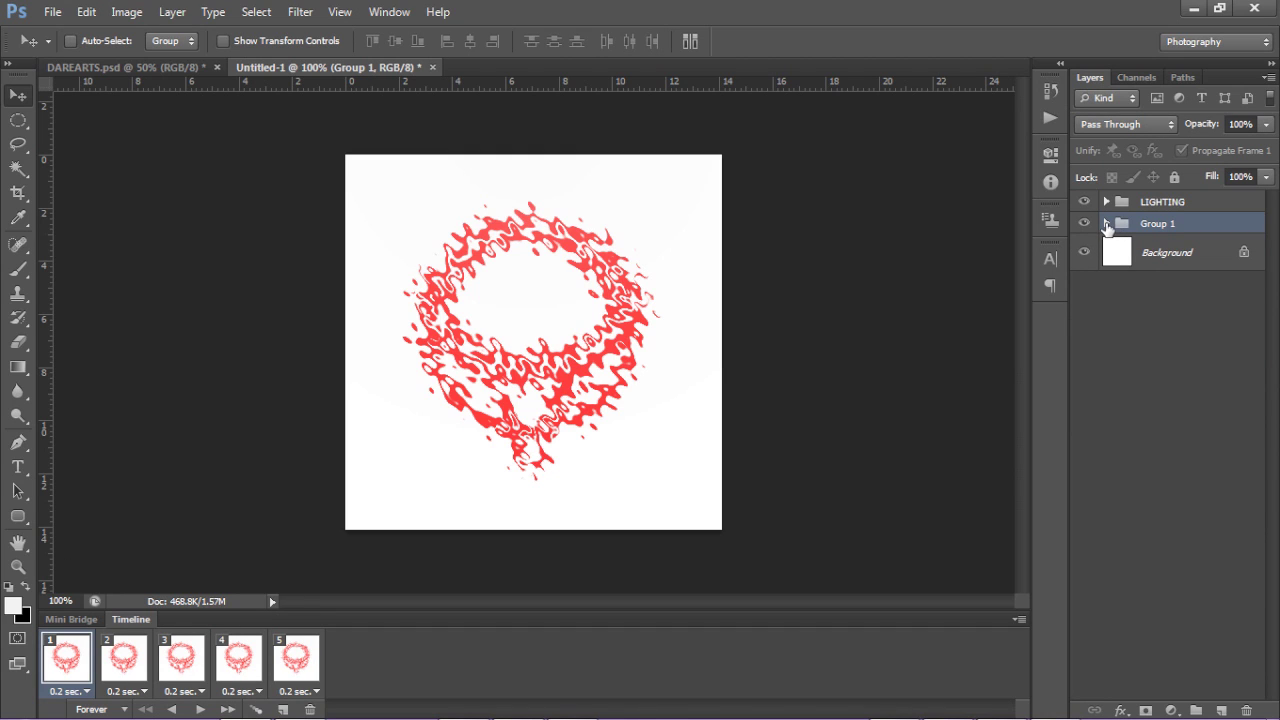
{"action": "left_click", "coordinate": [1106, 224]}
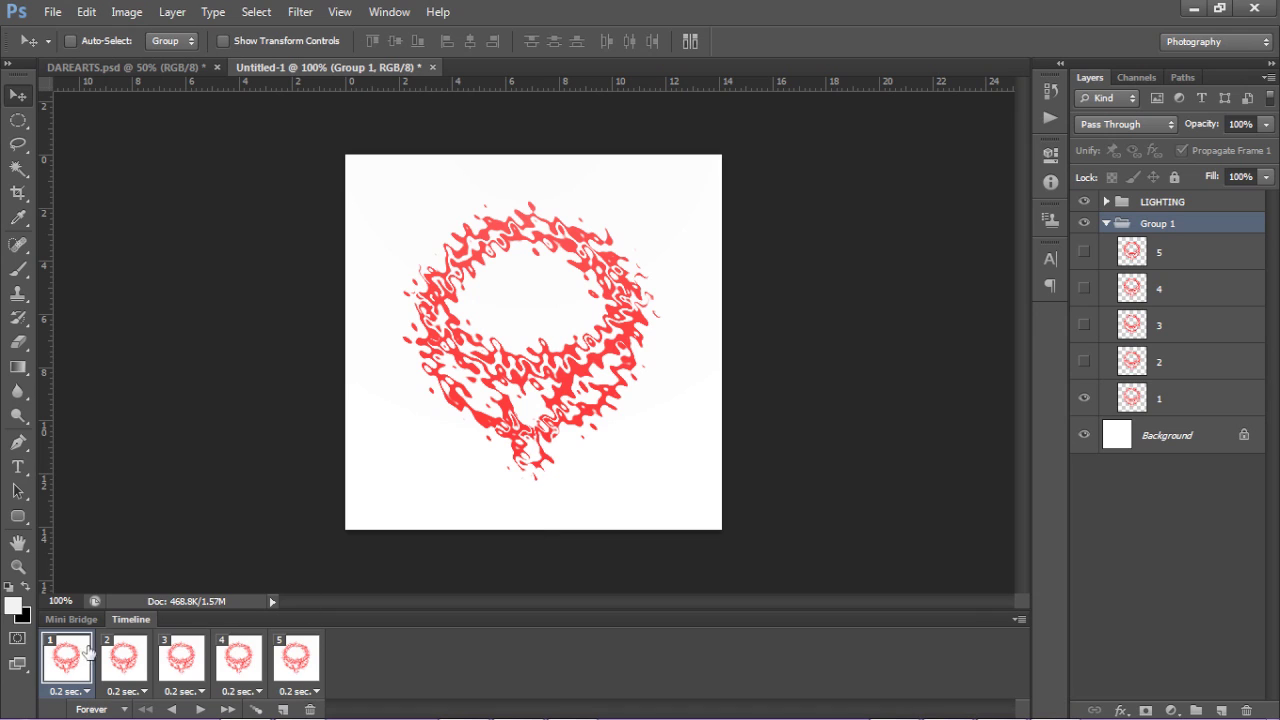
Make frames 2 and 3 show only layers 2 and 3 respectively
{"action": "left_click", "coordinate": [123, 658]}
{"action": "left_click", "coordinate": [1084, 395]}
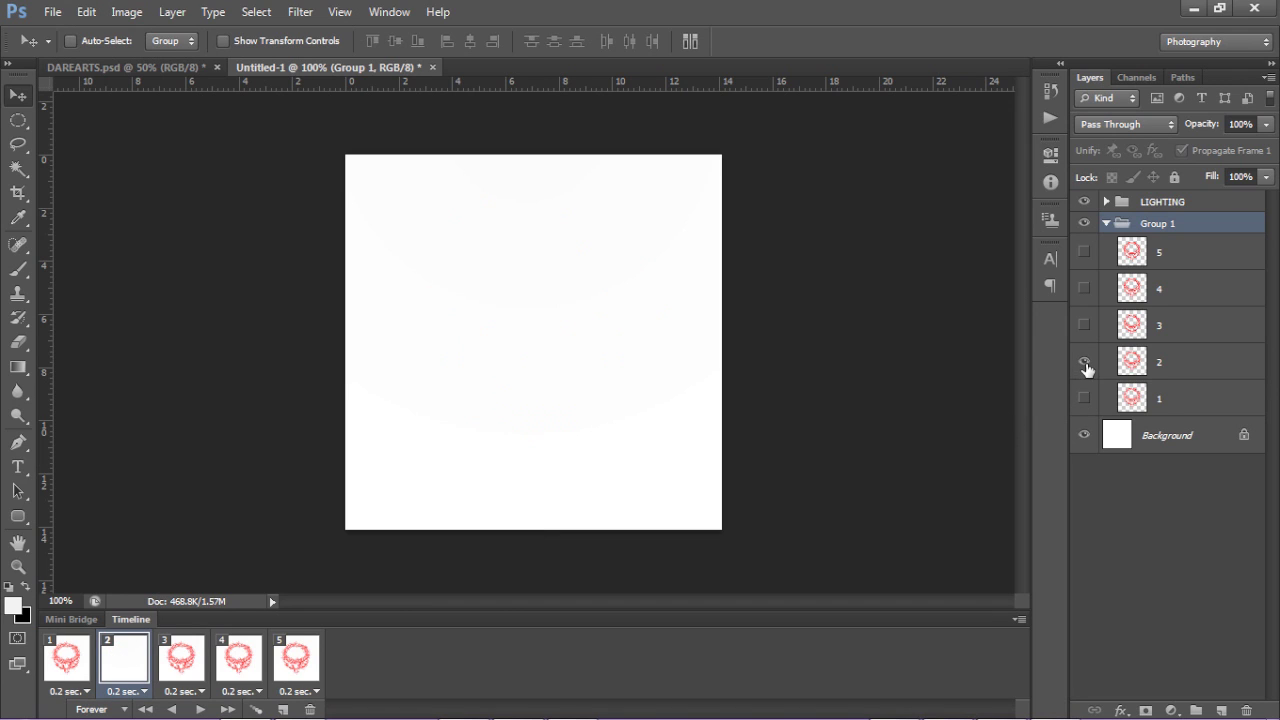
{"action": "left_click", "coordinate": [1084, 362]}
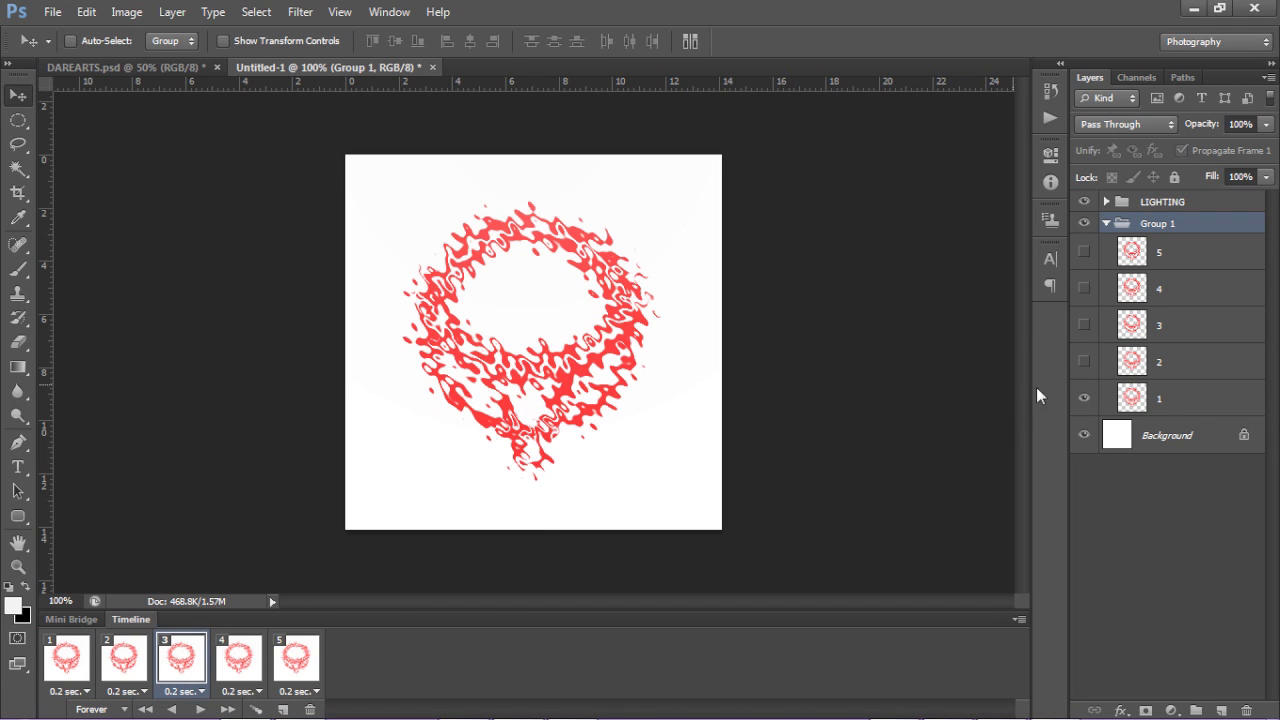
{"action": "left_click", "coordinate": [1086, 398]}
{"action": "left_click", "coordinate": [1085, 325]}
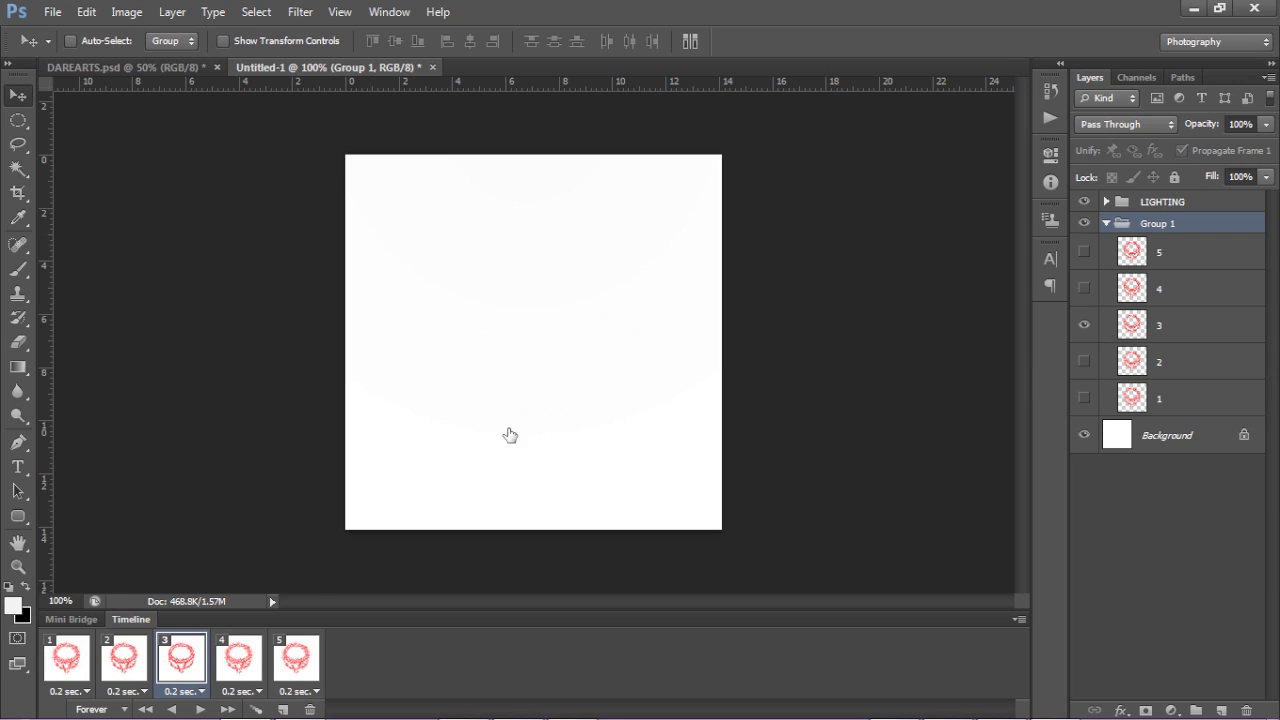
Make frames 4 and 5 show only layers 4 and 5 respectively
{"action": "left_click", "coordinate": [238, 658]}
{"action": "left_click", "coordinate": [1084, 398]}
{"action": "left_click", "coordinate": [1084, 288]}
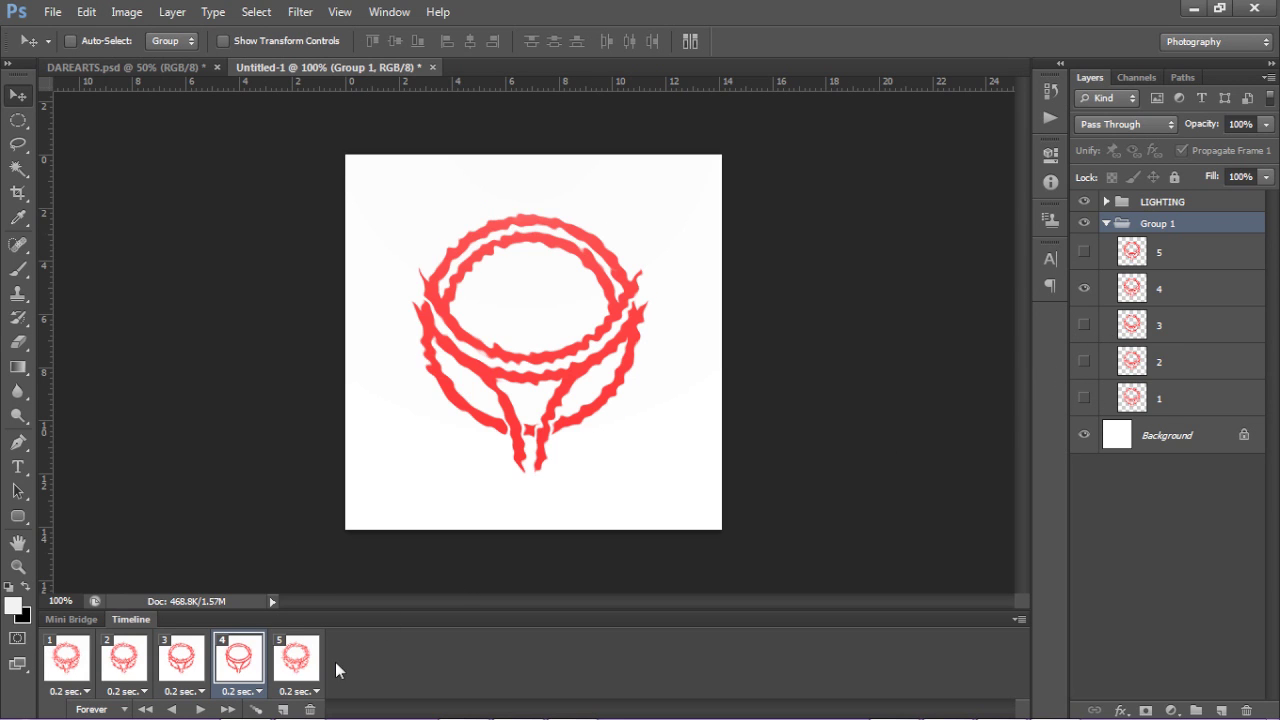
{"action": "left_click", "coordinate": [308, 660]}
{"action": "left_click", "coordinate": [1084, 398]}
{"action": "left_click", "coordinate": [1084, 288]}
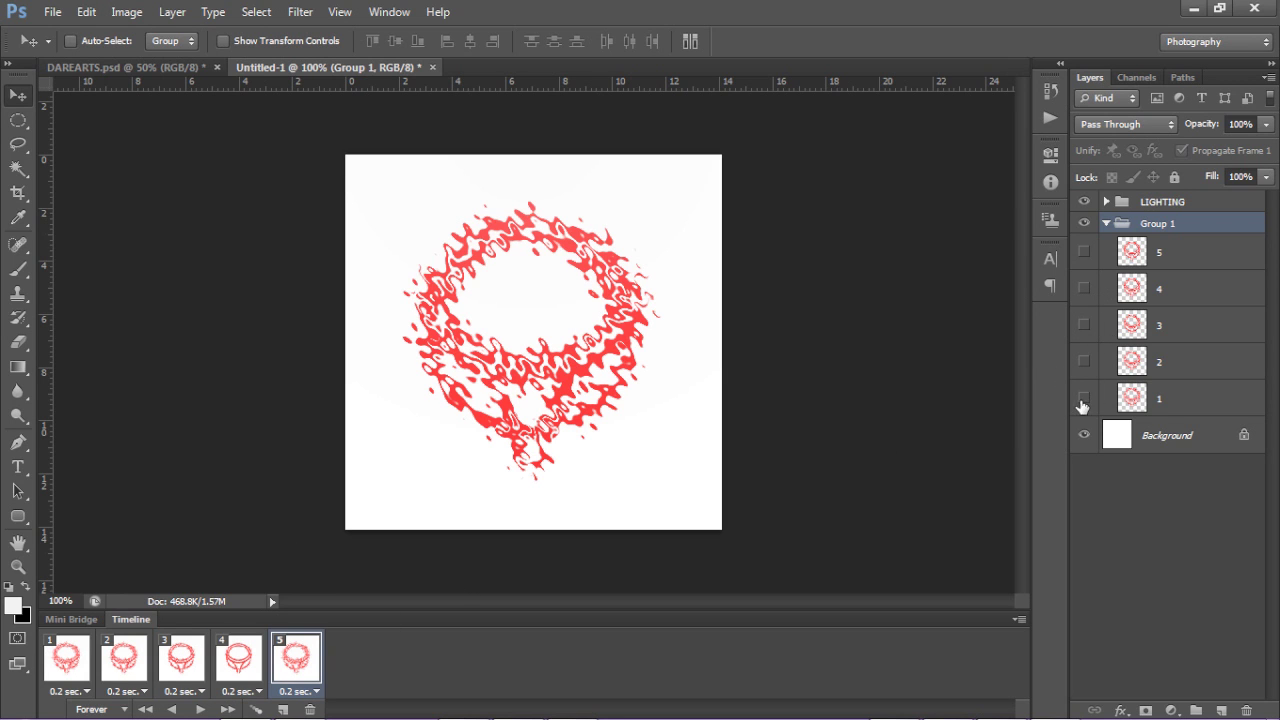
{"action": "left_click", "coordinate": [1084, 398]}
{"action": "left_click", "coordinate": [1084, 252]}
Play the five-frame ripple animation from frame 1, then stop it
{"action": "left_click", "coordinate": [80, 660]}
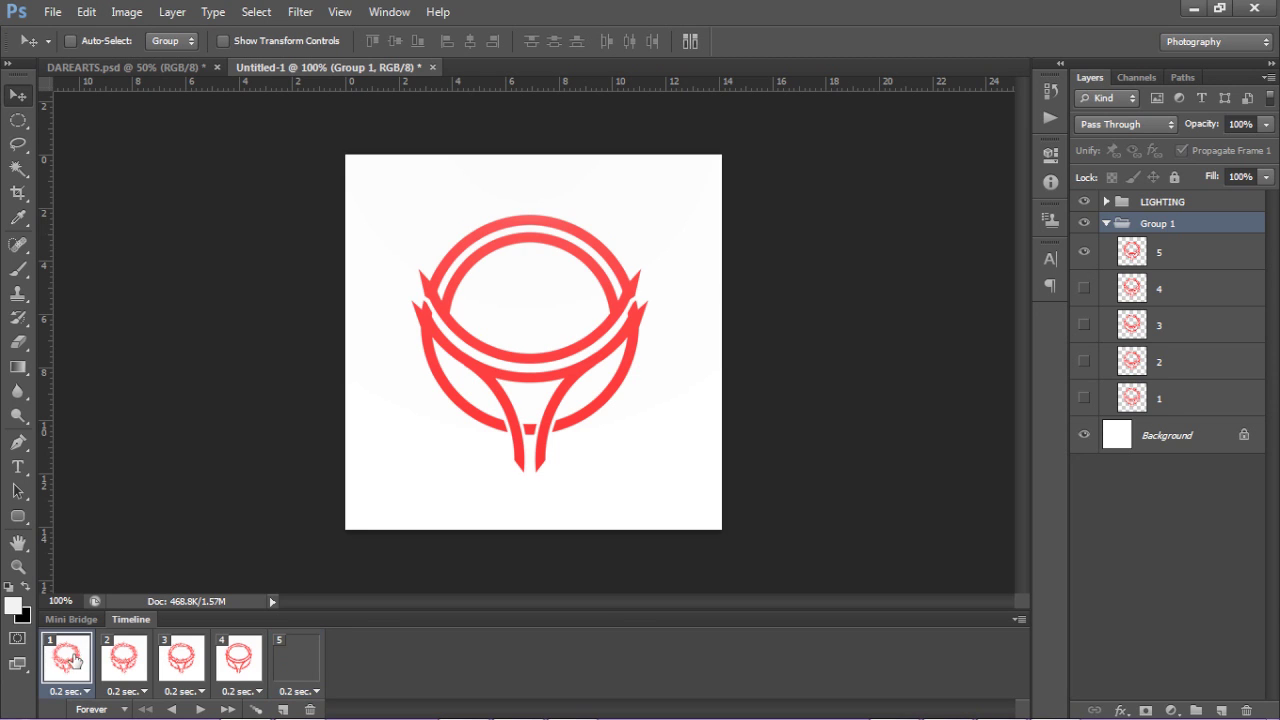
{"action": "left_click", "coordinate": [200, 709]}
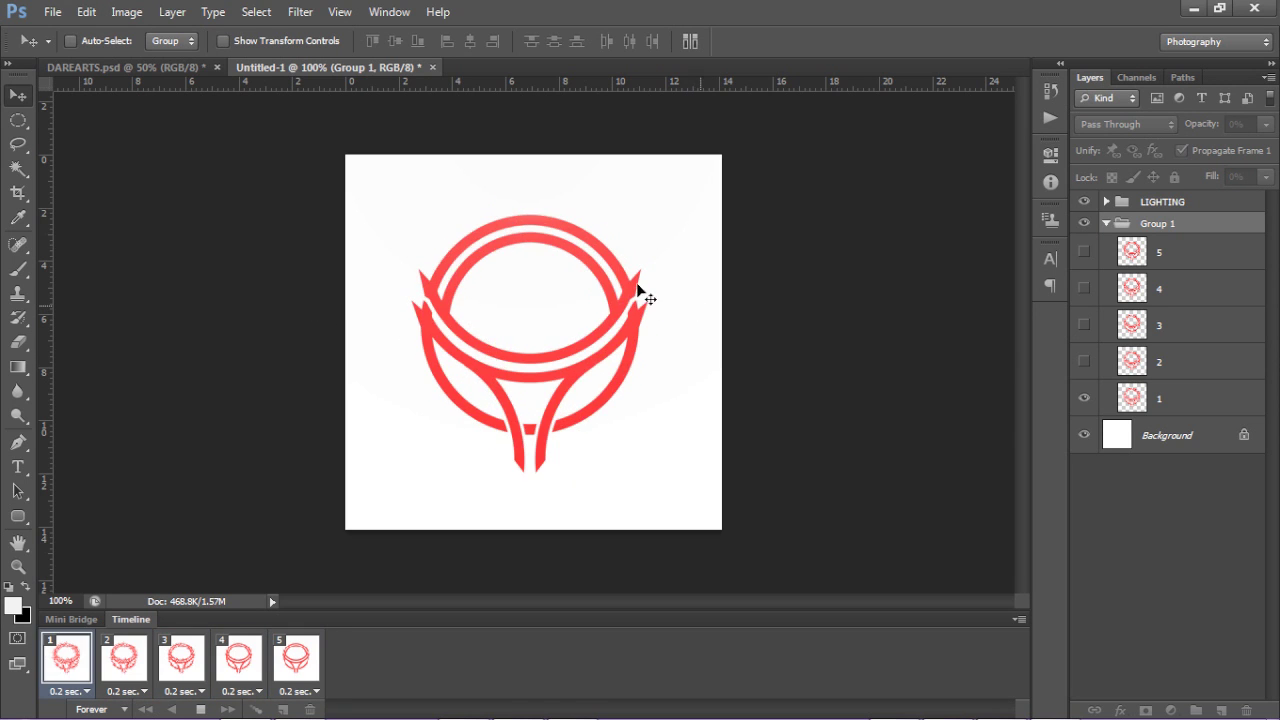
{"action": "left_click", "coordinate": [203, 709]}
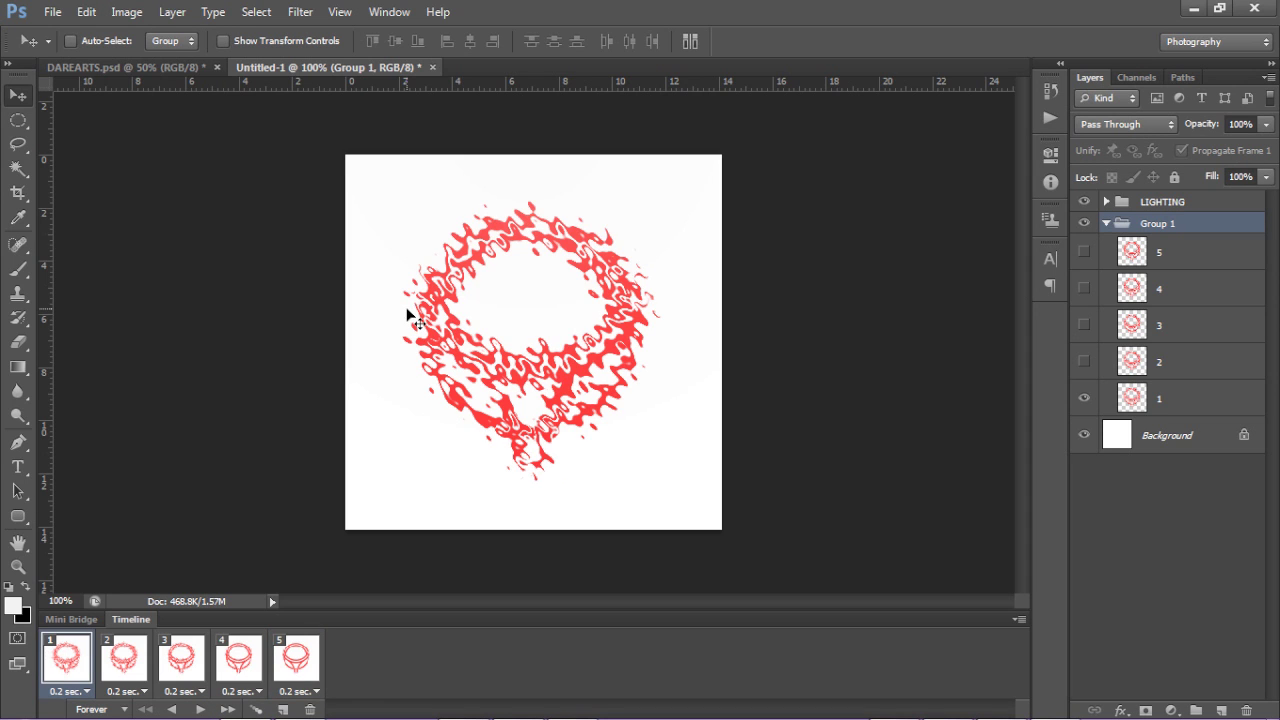
Open File > Save for Web and set the output format to GIF
{"action": "left_click", "coordinate": [51, 11]}
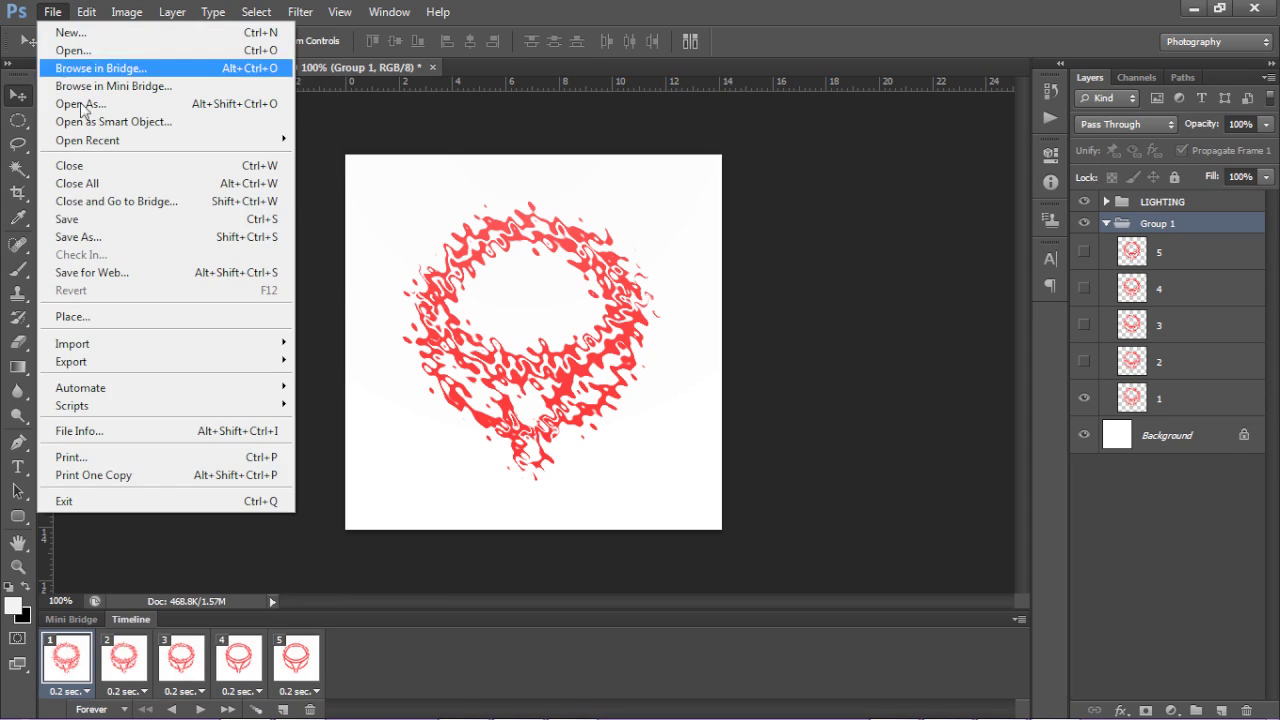
{"action": "left_click", "coordinate": [217, 274]}
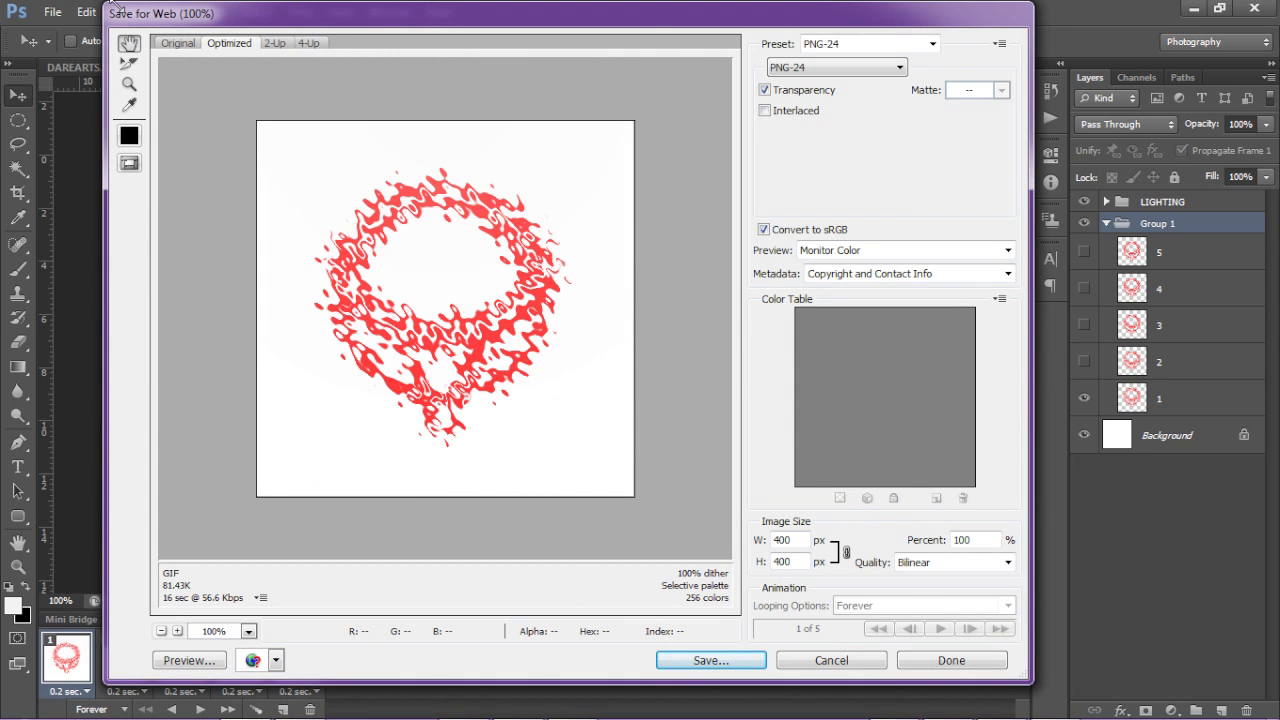
{"action": "left_click", "coordinate": [803, 66]}
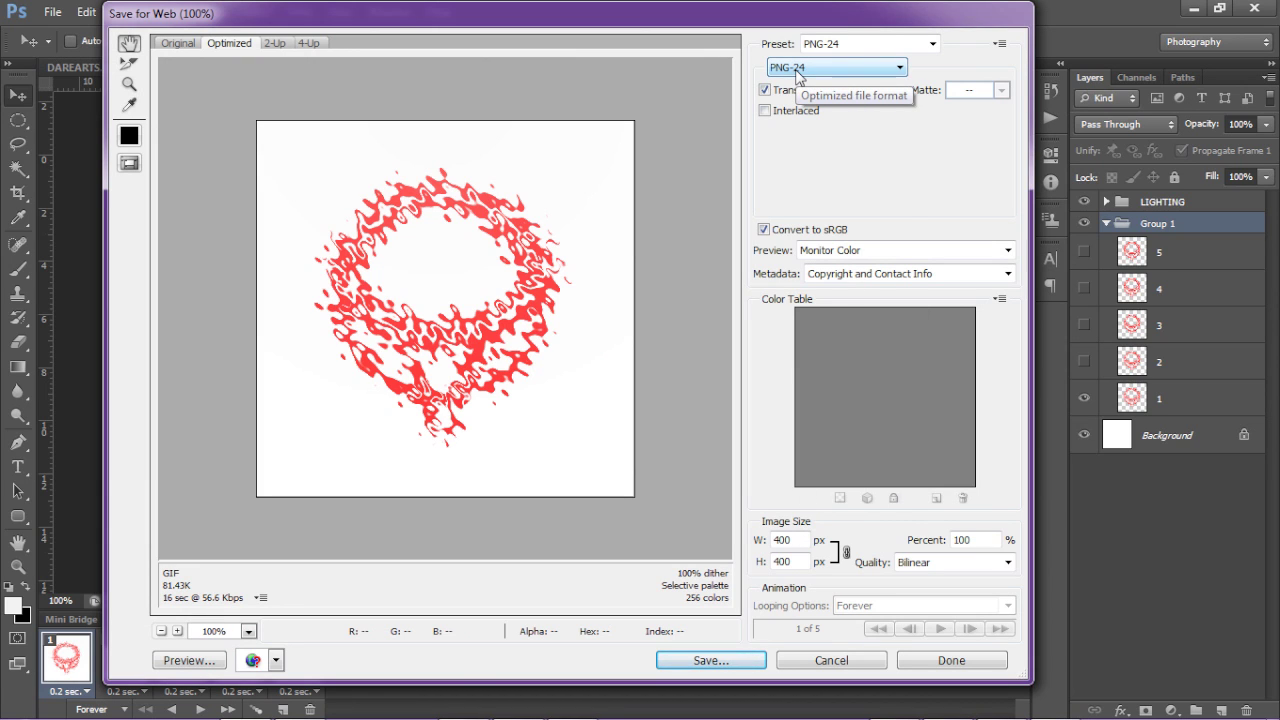
{"action": "left_click", "coordinate": [825, 70]}
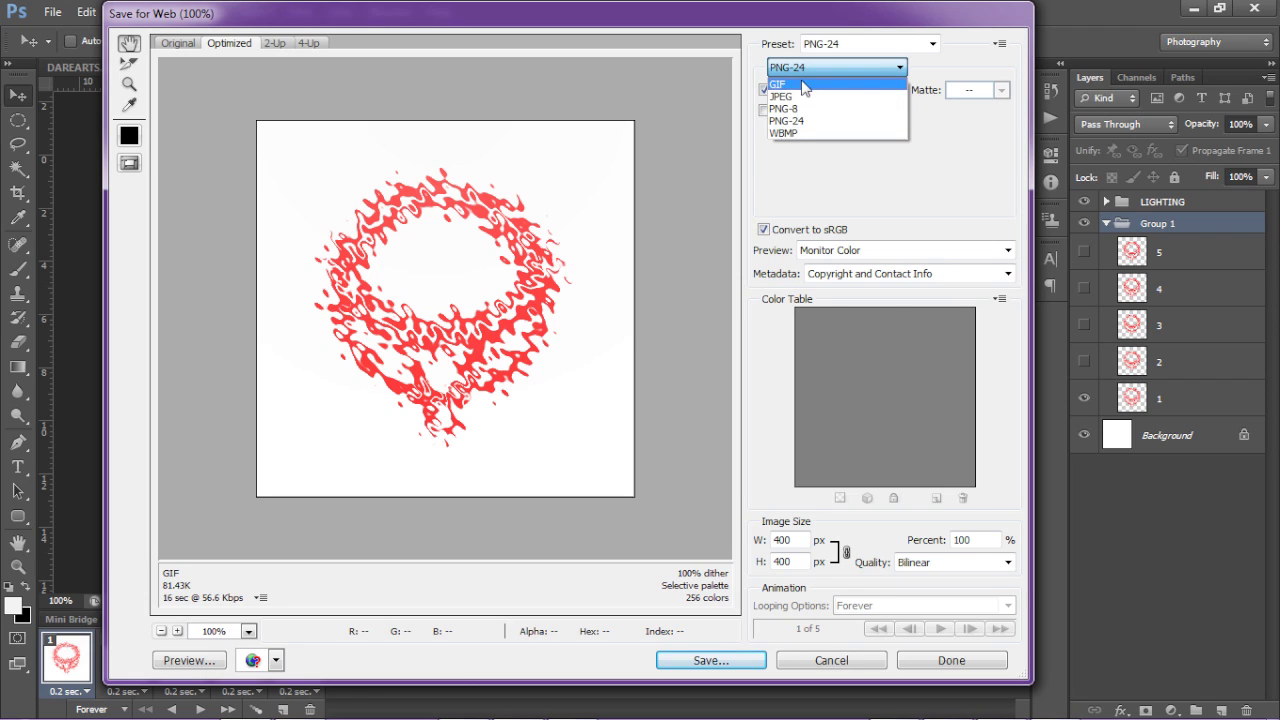
{"action": "left_click", "coordinate": [860, 81]}
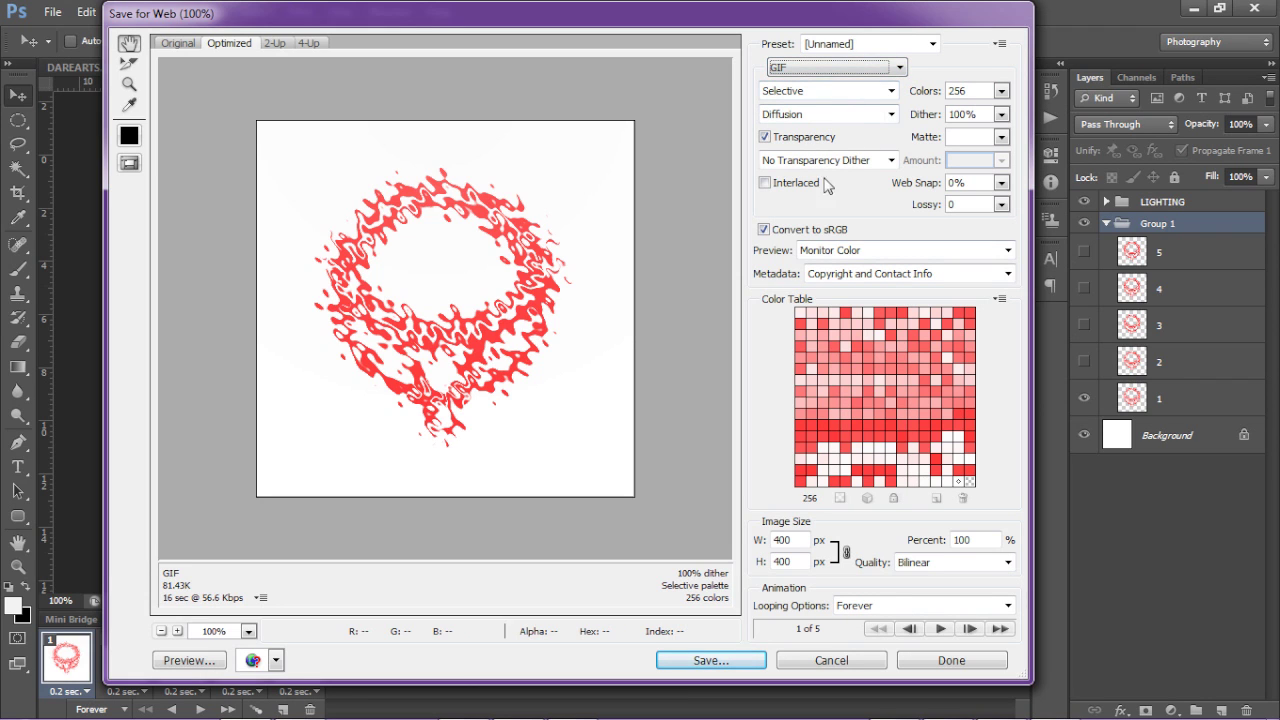
Set Looping Options to Forever, proceed to Save, then cancel the file dialog
{"action": "left_click", "coordinate": [852, 606]}
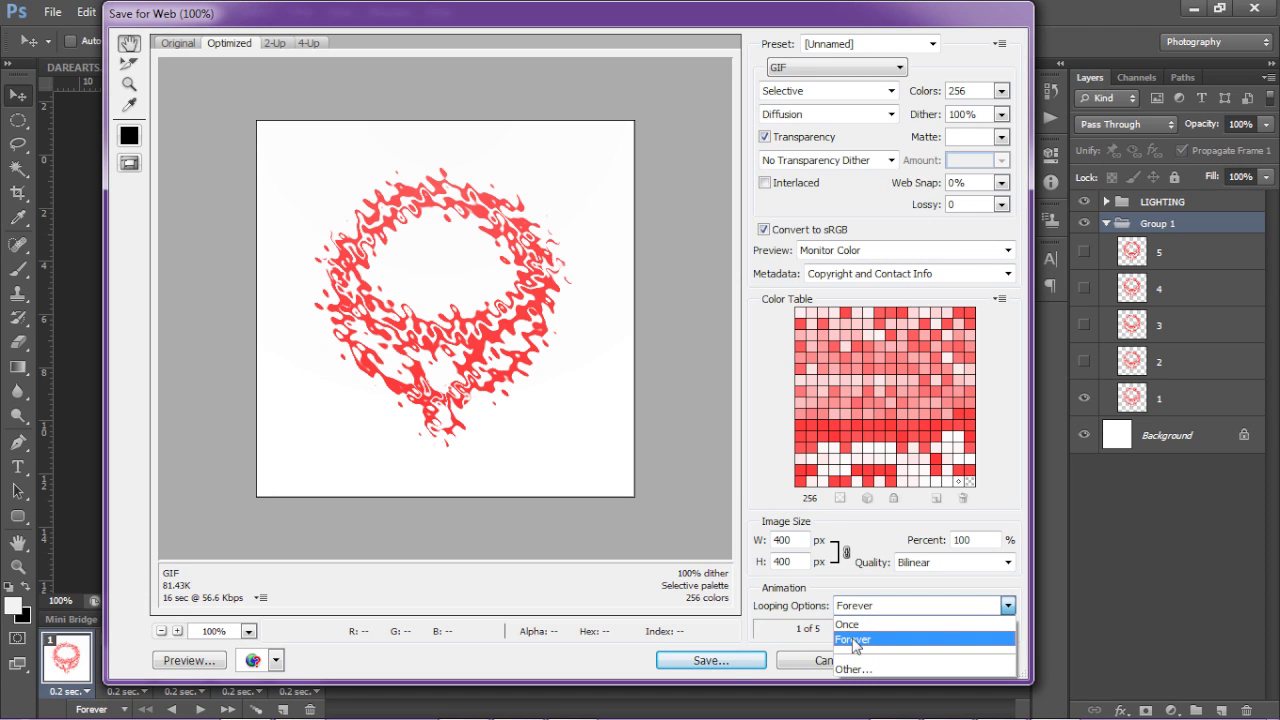
{"action": "left_click", "coordinate": [855, 640]}
{"action": "left_click", "coordinate": [710, 661]}
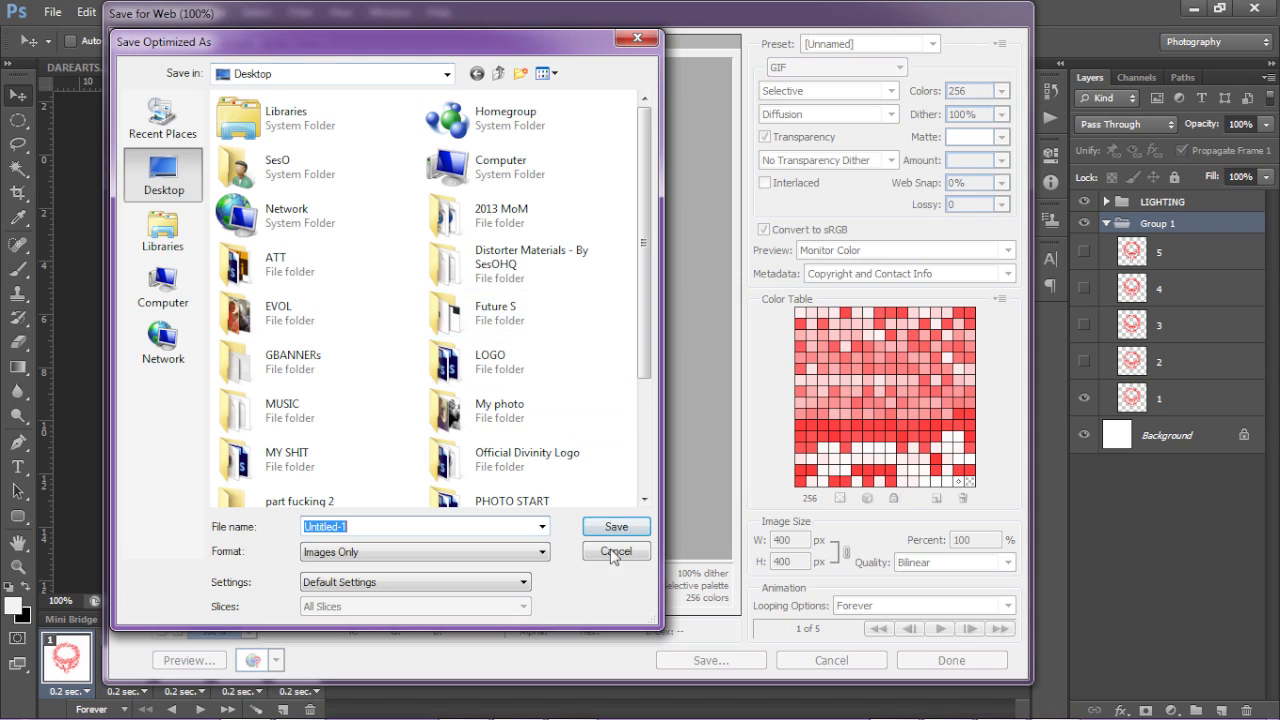
{"action": "left_click", "coordinate": [613, 556]}
Cancel the Save for Web window, returning to Untitled-1 without saving
{"action": "left_click", "coordinate": [846, 659]}
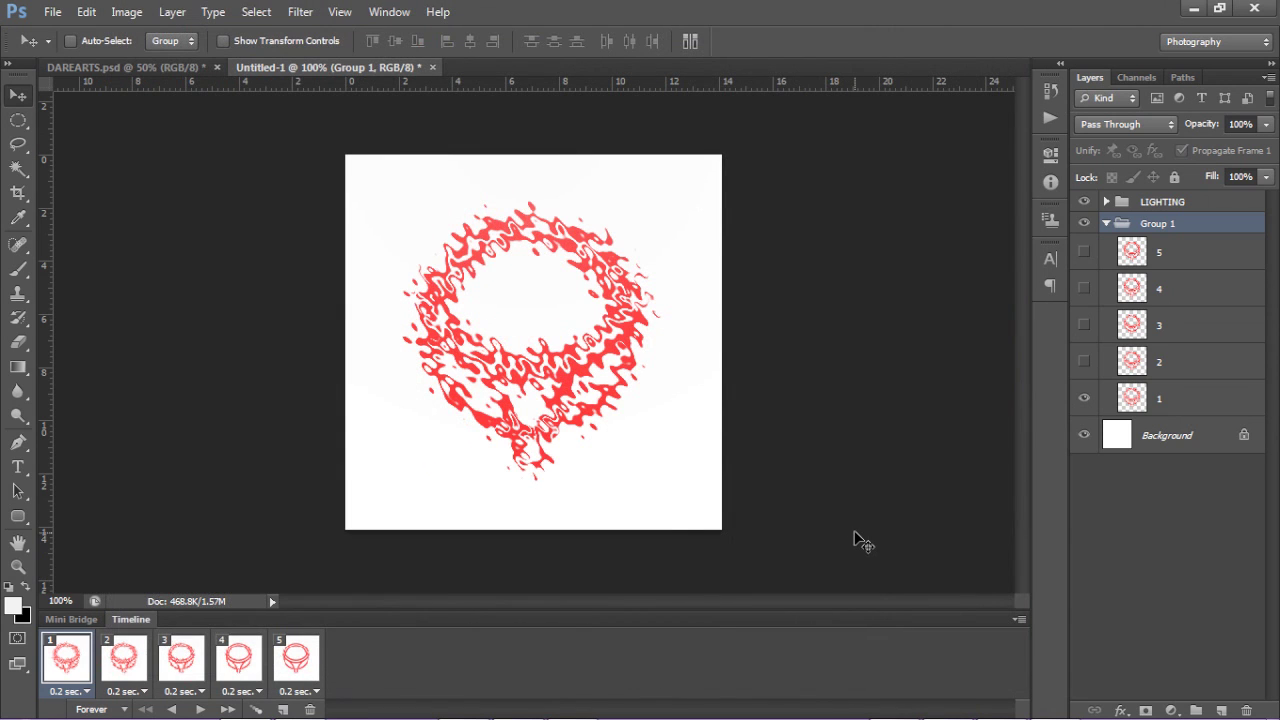